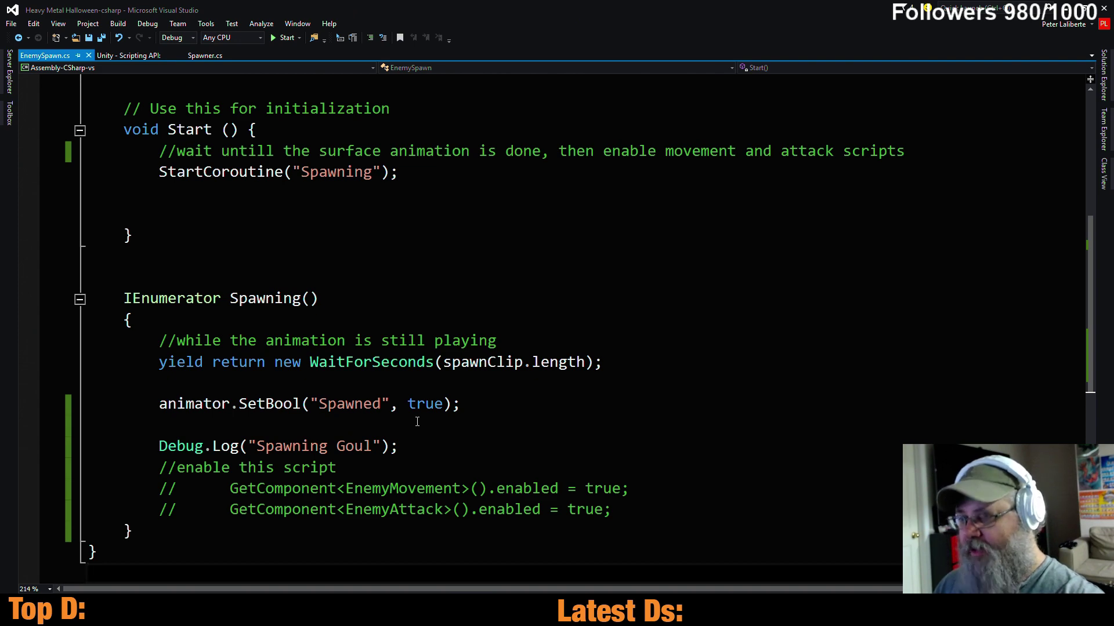
- Switch to Unity and play-test the scene, watching the ghoul's surface and idle states in the Animator, and end the test
{"action": "key", "text": "alt+Tab"}
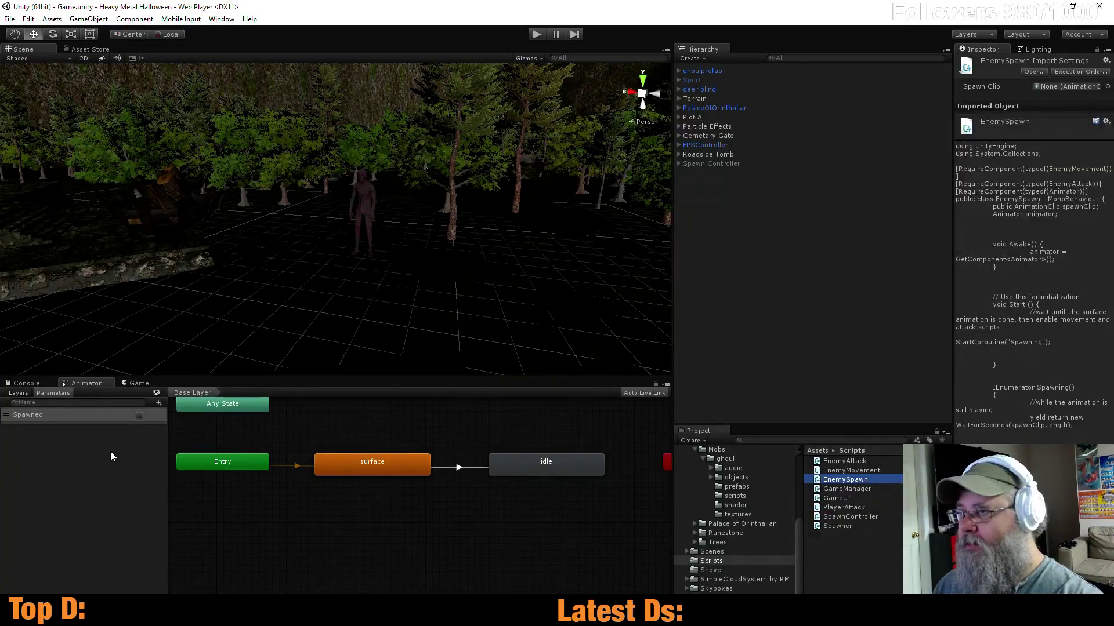
{"action": "left_click", "coordinate": [112, 456]}
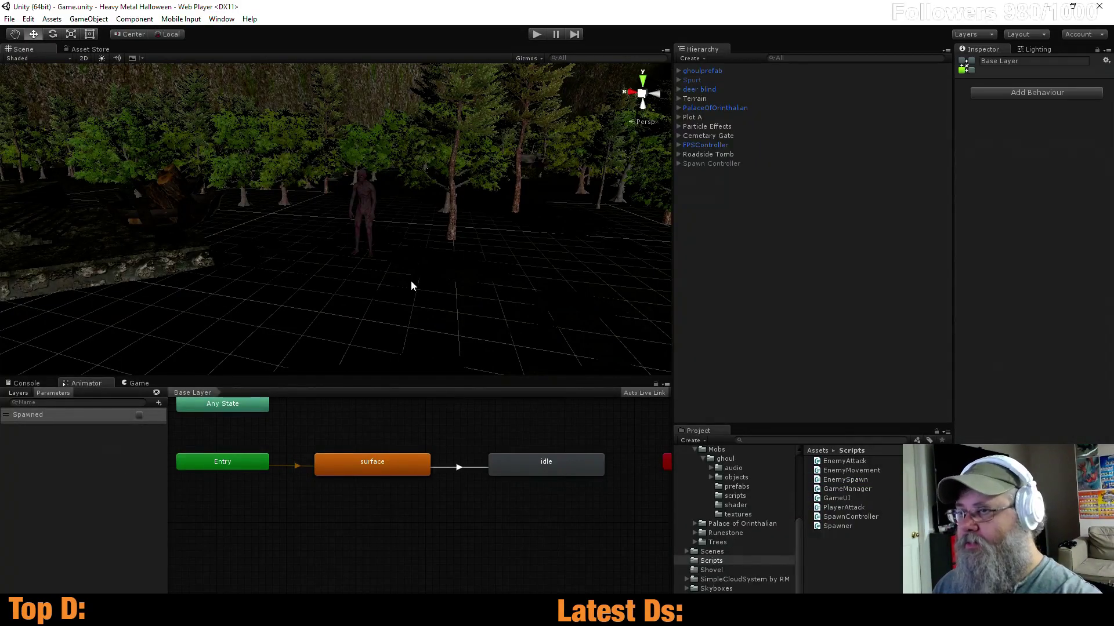
{"action": "left_click", "coordinate": [534, 36]}
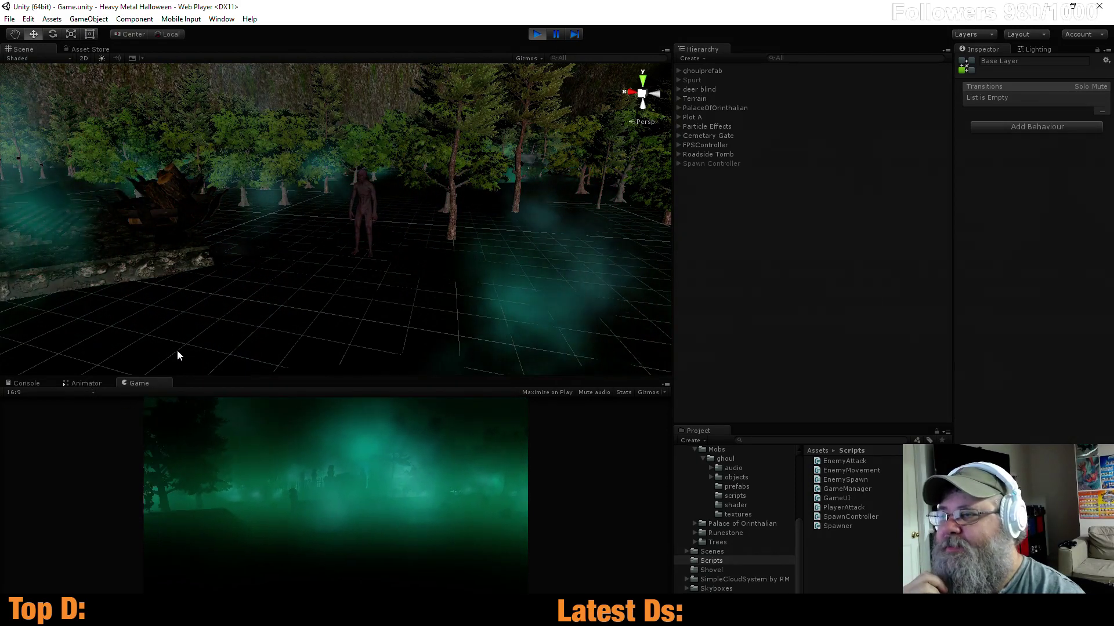
{"action": "left_click", "coordinate": [79, 383]}
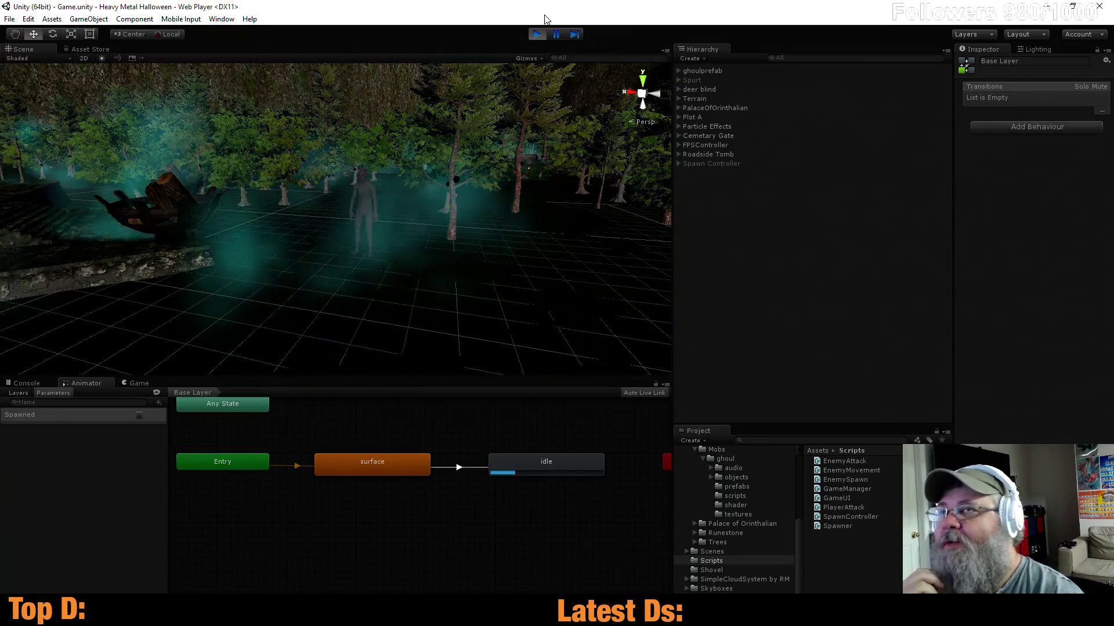
{"action": "key", "text": "ctrl+p"}
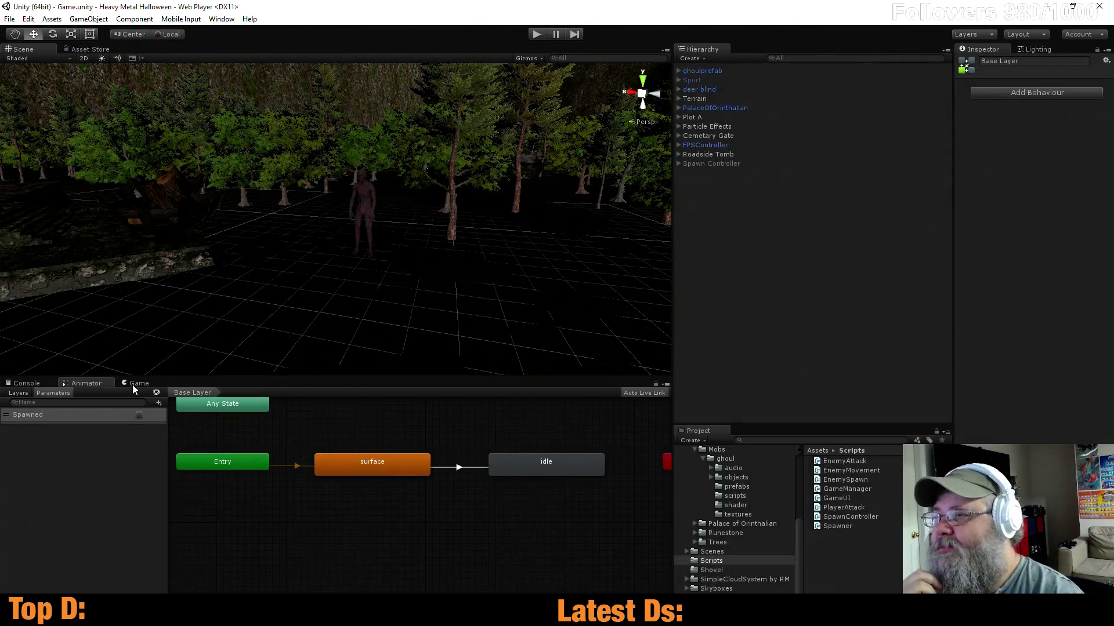
- Dock the Game view beside the Scene view and clear the Console messages
{"action": "left_click_drag", "start_coordinate": [134, 384], "coordinate": [604, 209]}
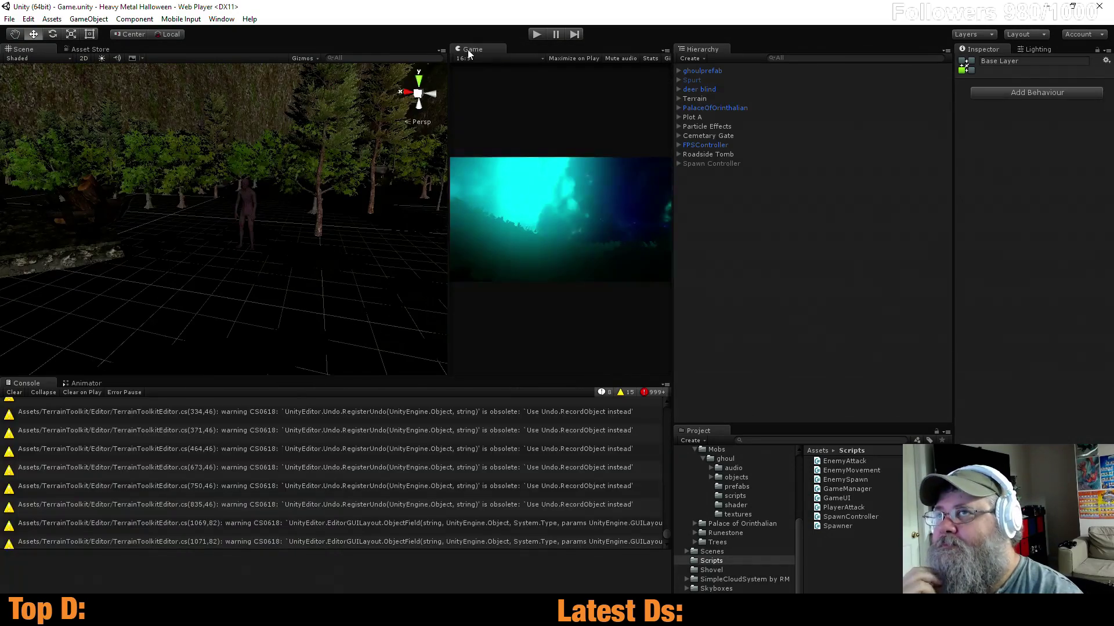
{"action": "left_click", "coordinate": [14, 392]}
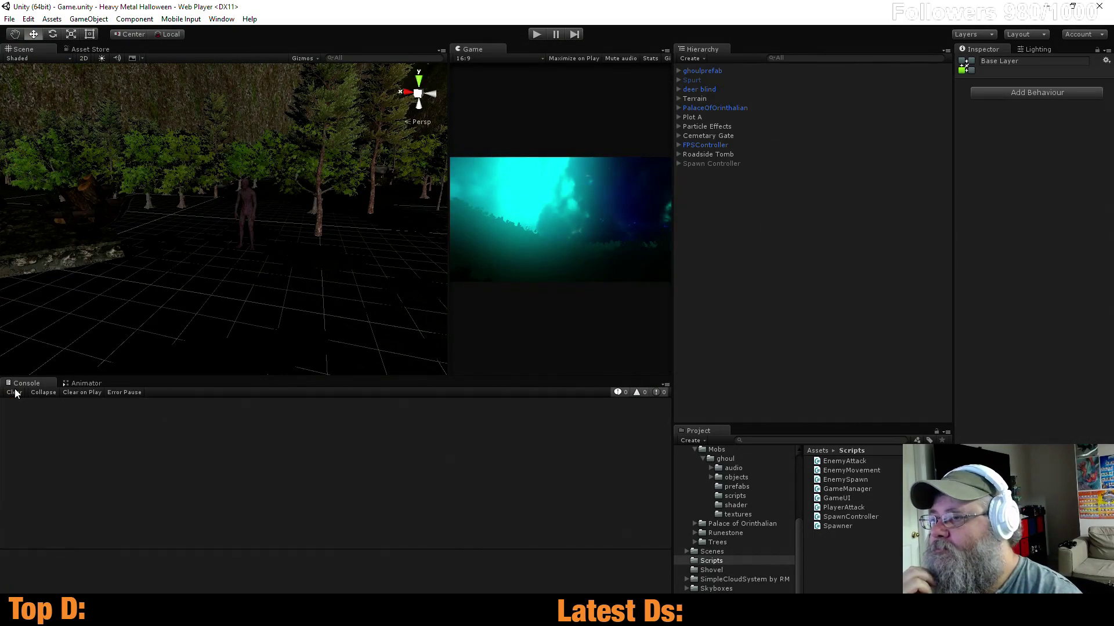
- Play-test the scene twice, watching the ghoul's surface-to-idle transition in the Animator alongside the Scene view
{"action": "left_click", "coordinate": [538, 35]}
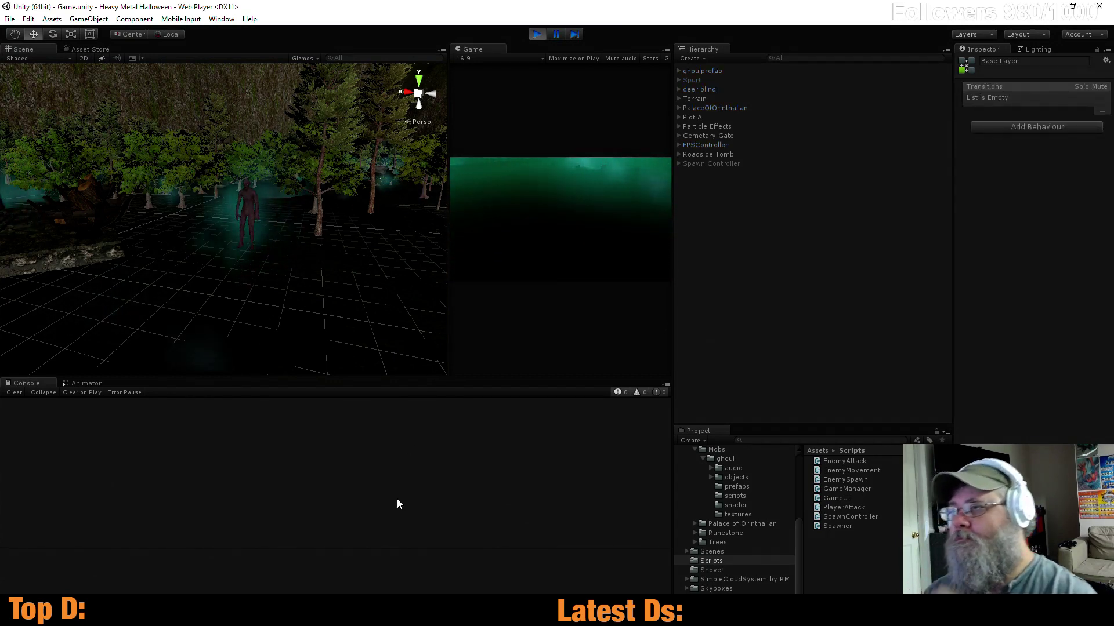
{"action": "left_click", "coordinate": [87, 384]}
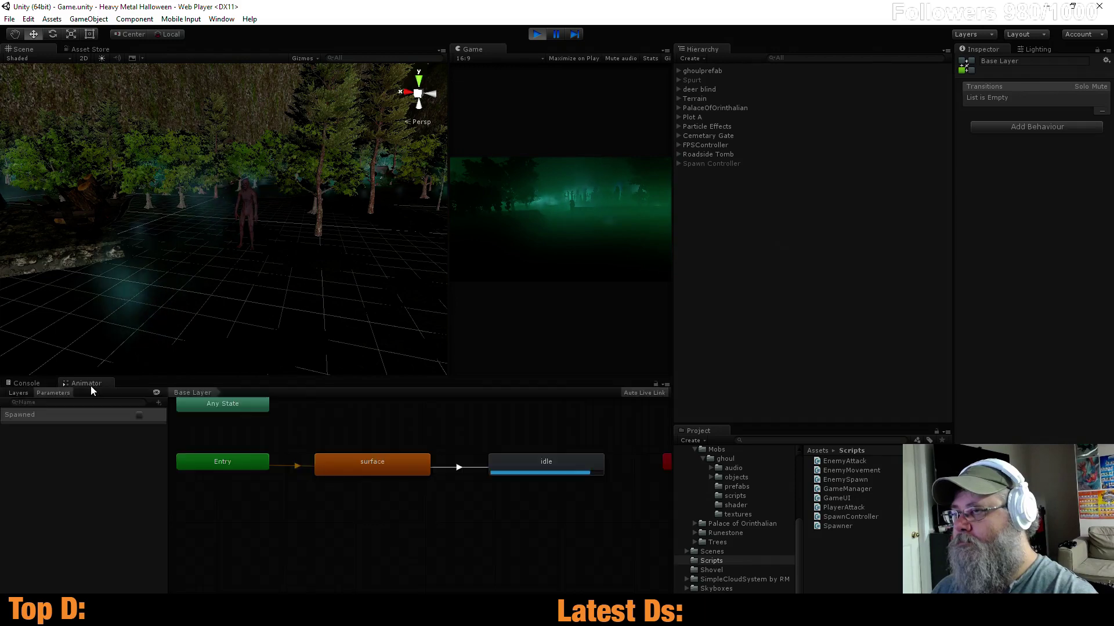
{"action": "left_click", "coordinate": [537, 36]}
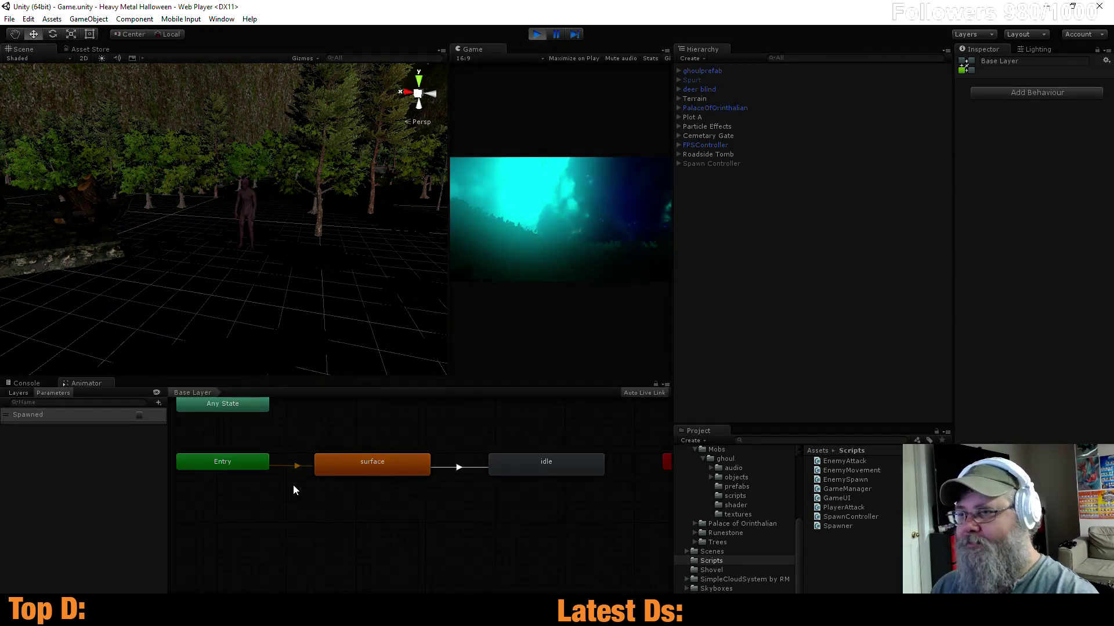
{"action": "key", "text": "ctrl+p"}
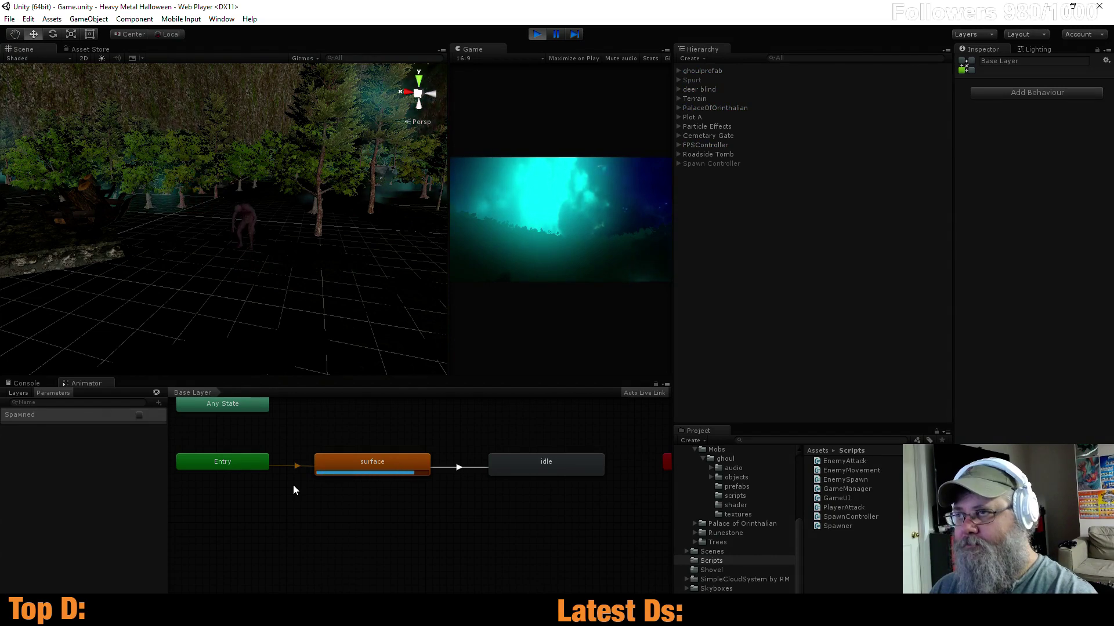
{"action": "right_click_drag", "start_coordinate": [283, 505], "coordinate": [325, 301]}
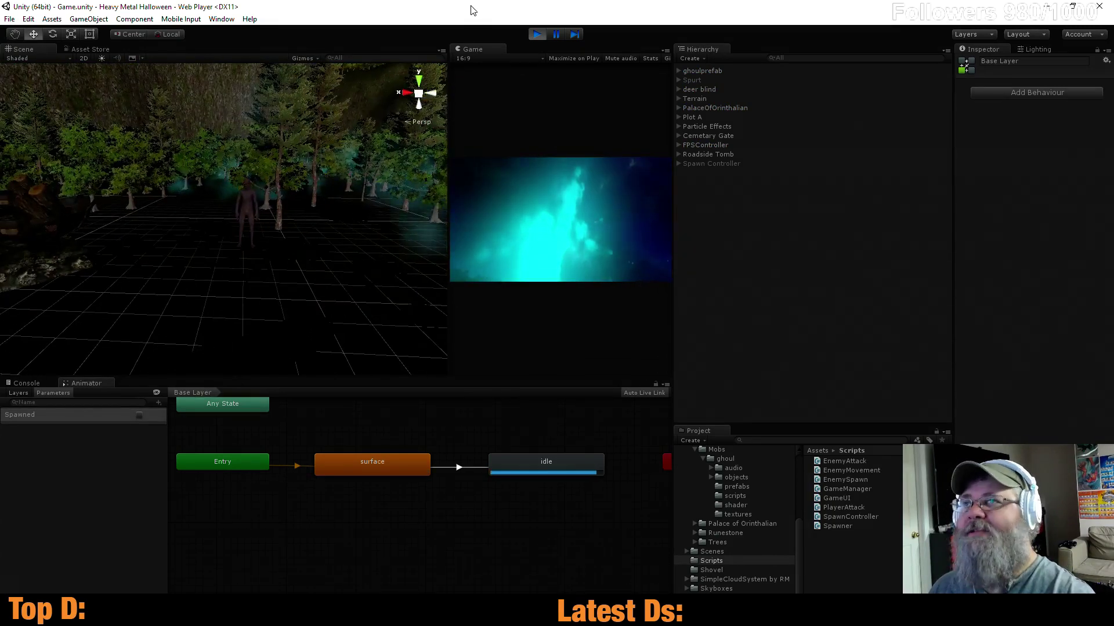
{"action": "left_click", "coordinate": [538, 34]}
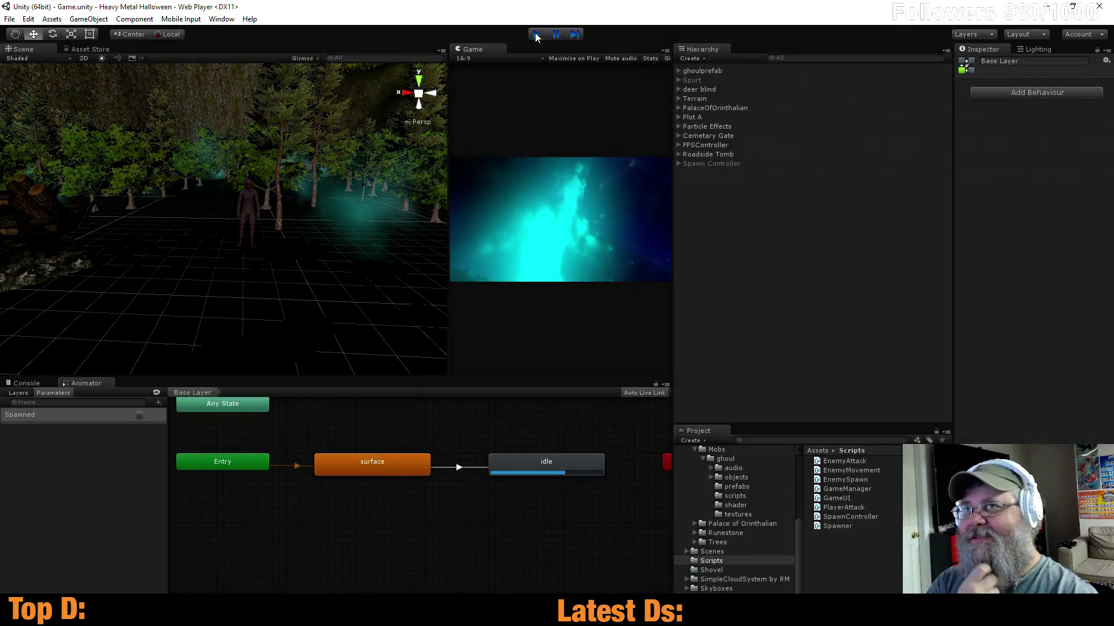
- Lower ghoulprefab in the scene to Y position 0 and play-test its surface animation
{"action": "left_click", "coordinate": [712, 78]}
{"action": "left_click", "coordinate": [715, 70]}
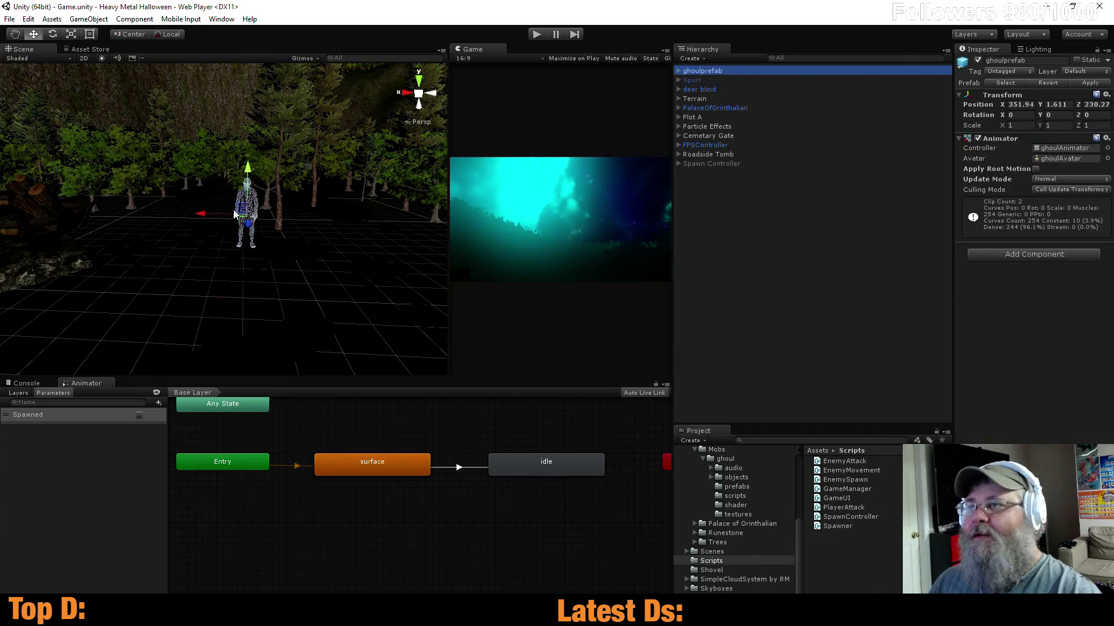
{"action": "left_click_drag", "start_coordinate": [251, 167], "coordinate": [276, 228]}
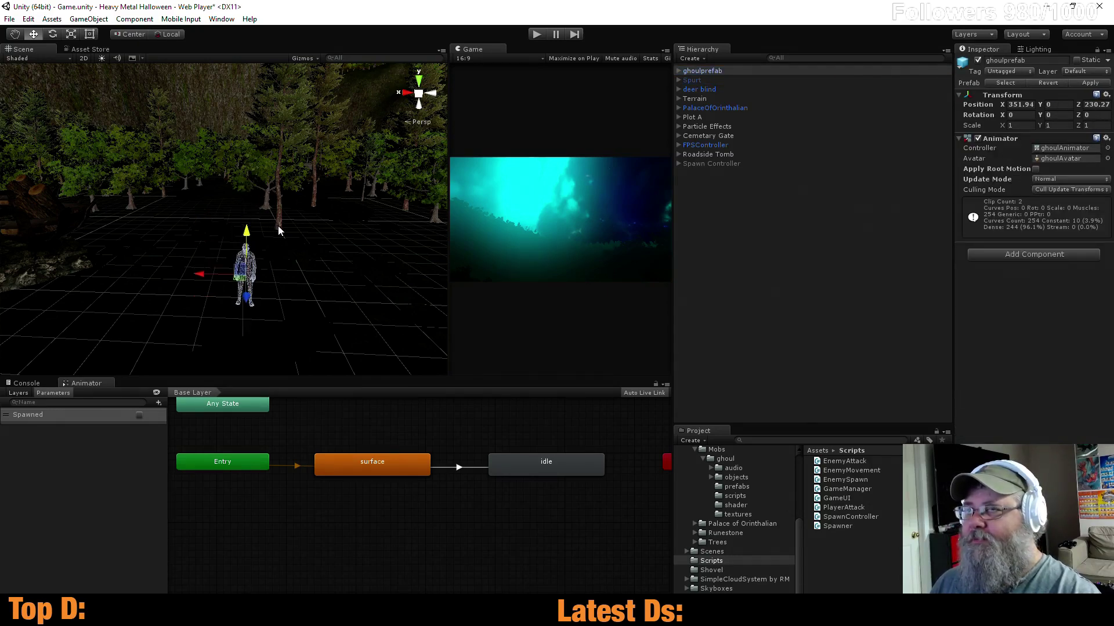
{"action": "left_click", "coordinate": [536, 35]}
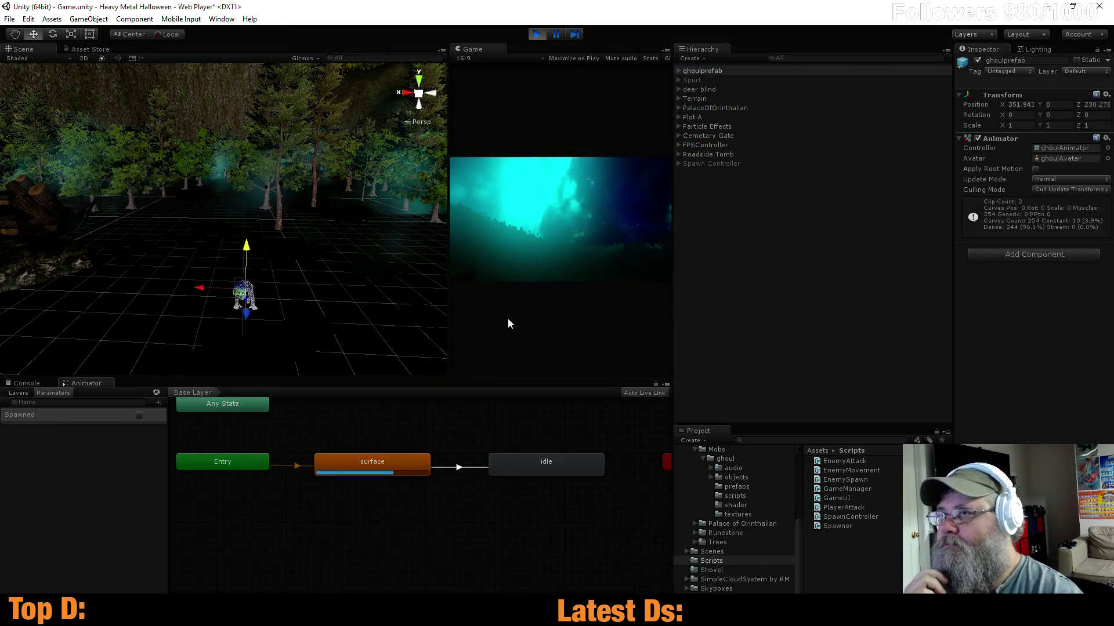
{"action": "left_click", "coordinate": [537, 35]}
- Activate the Spurt particle object and play-test it together with the ghoul's surfacing animation
{"action": "left_click", "coordinate": [712, 80]}
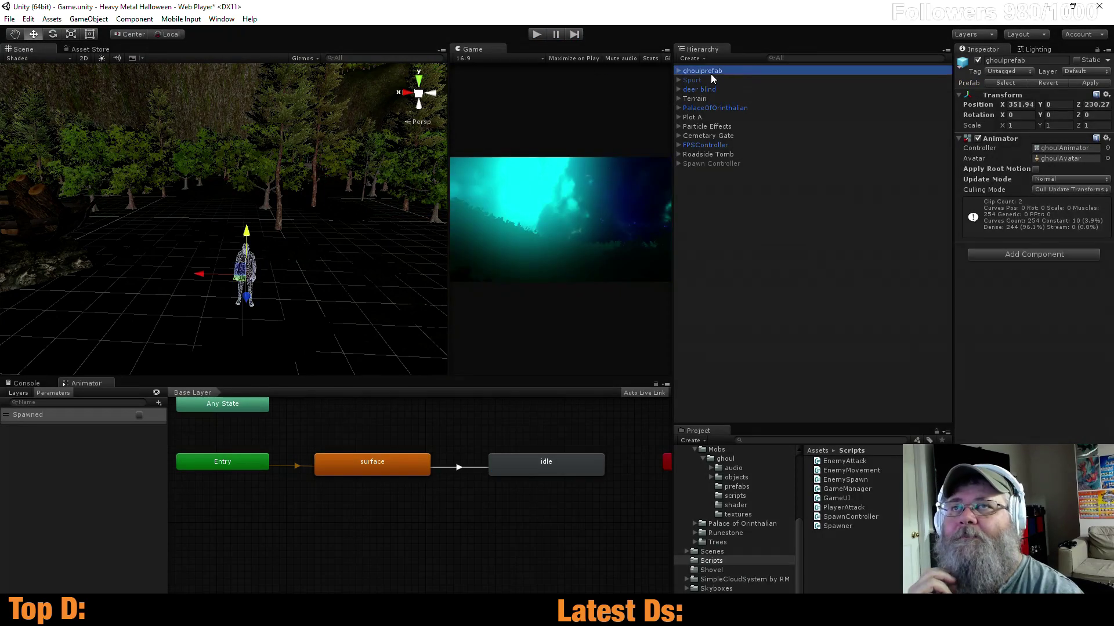
{"action": "left_click", "coordinate": [977, 60]}
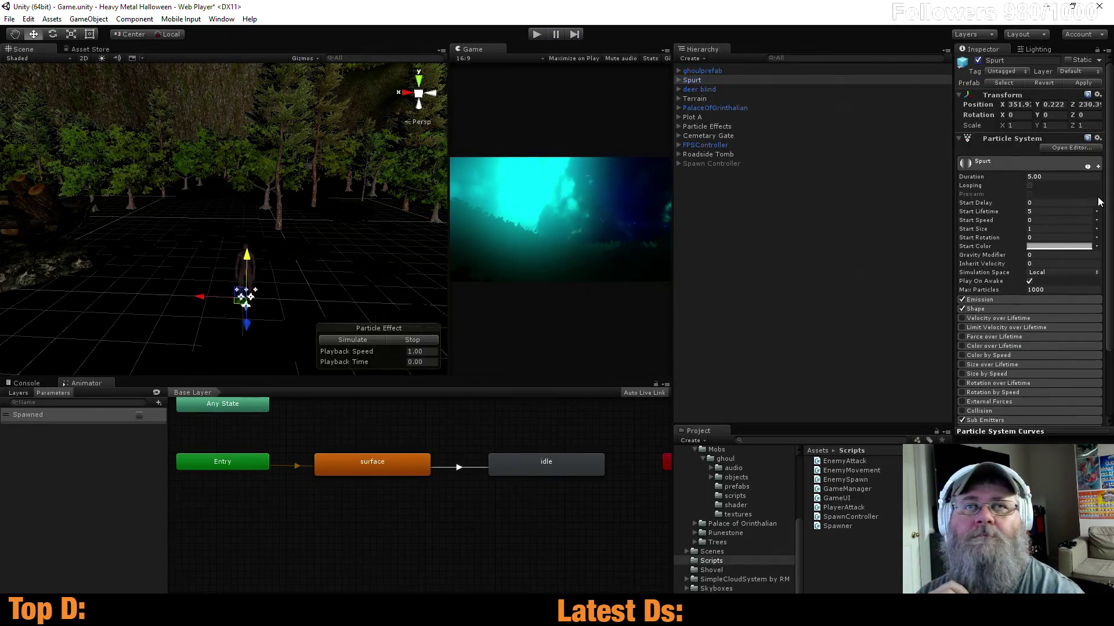
{"action": "left_click", "coordinate": [538, 35]}
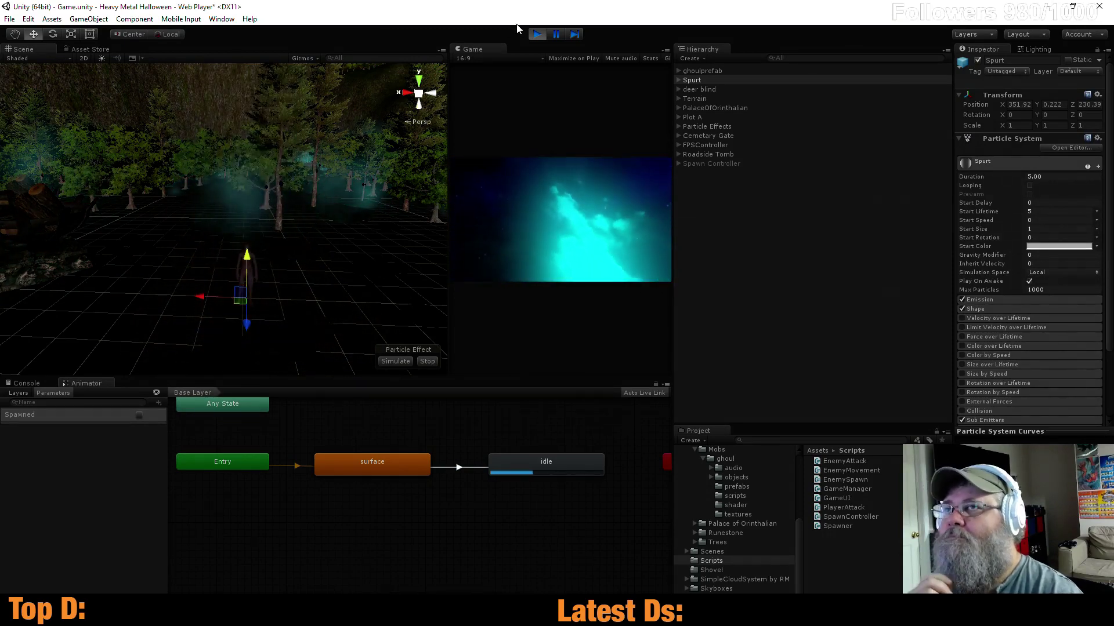
{"action": "left_click", "coordinate": [541, 36]}
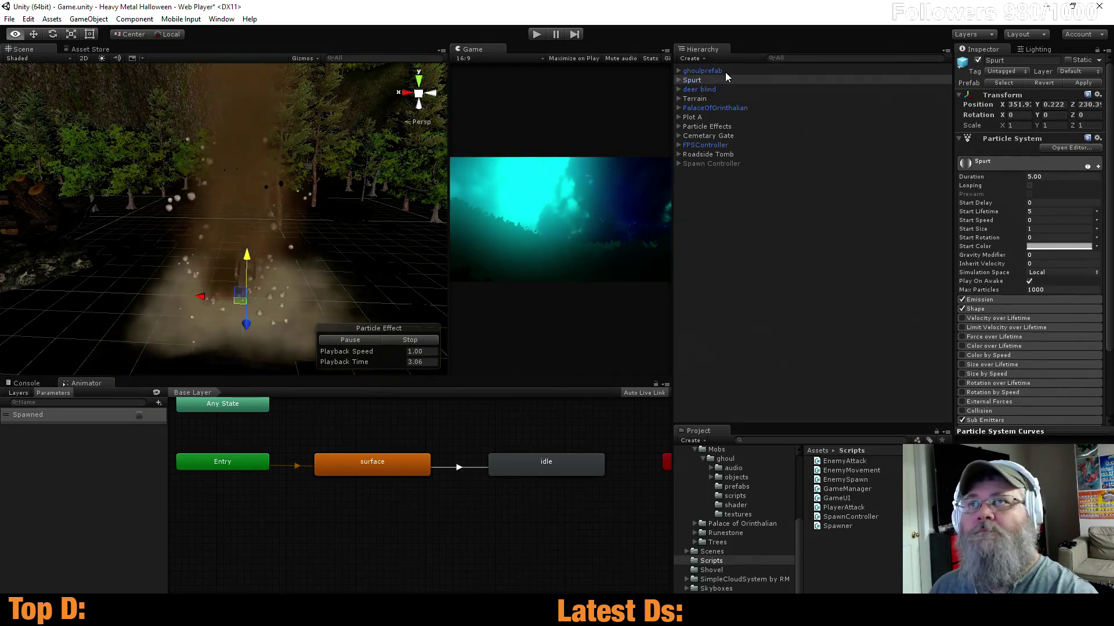
- Deactivate both ghoulprefab and Spurt in the scene and clear the selection
{"action": "left_click", "coordinate": [732, 71]}
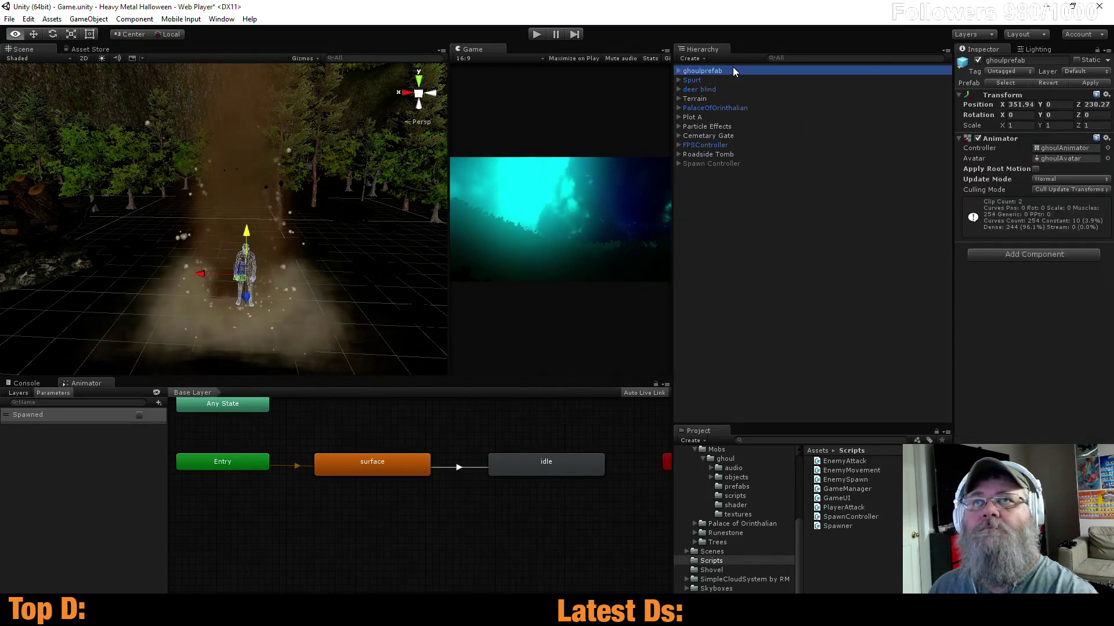
{"action": "left_click", "coordinate": [695, 80], "text": "ctrl"}
{"action": "left_click", "coordinate": [978, 60]}
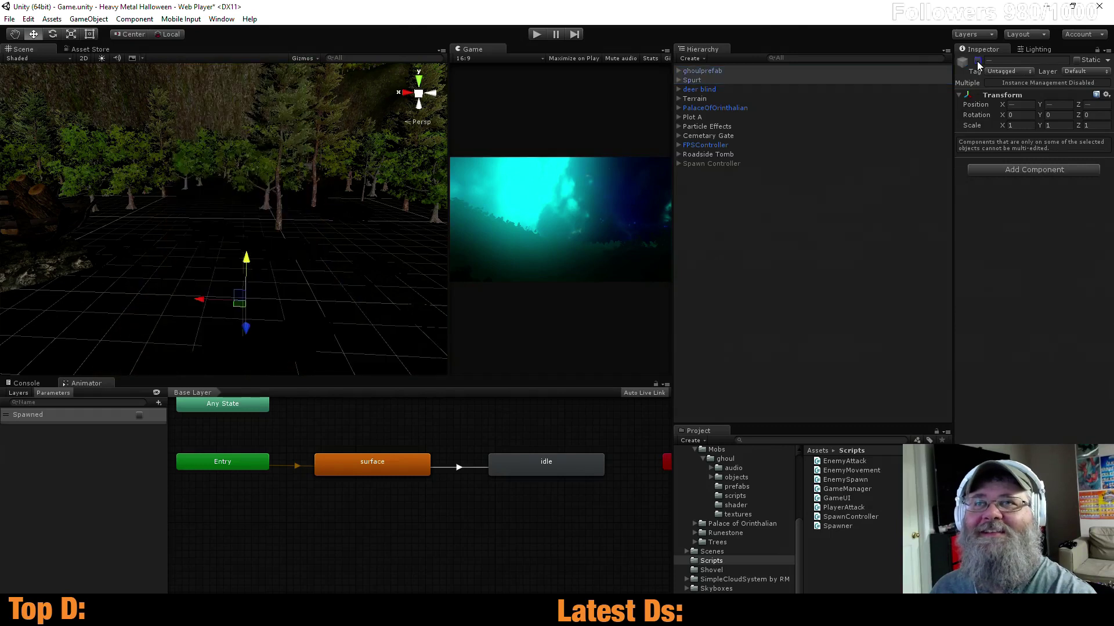
{"action": "left_click", "coordinate": [680, 312]}
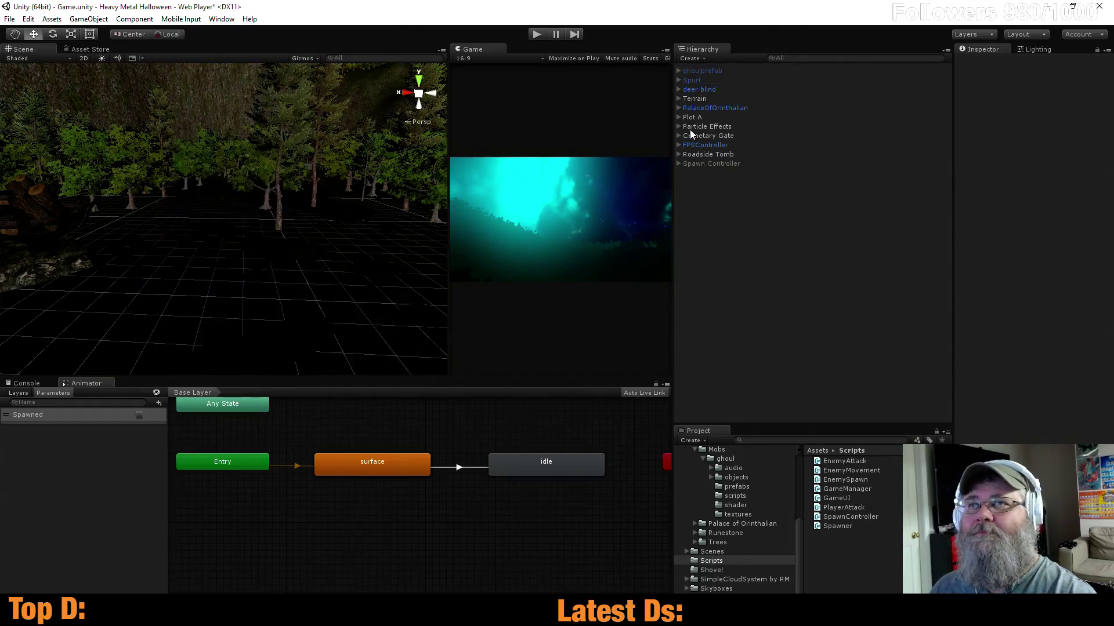
- Activate the Spawn Controller object and play-test the game with Maximize on Play enabled
{"action": "left_click", "coordinate": [708, 163]}
{"action": "left_click", "coordinate": [978, 61]}
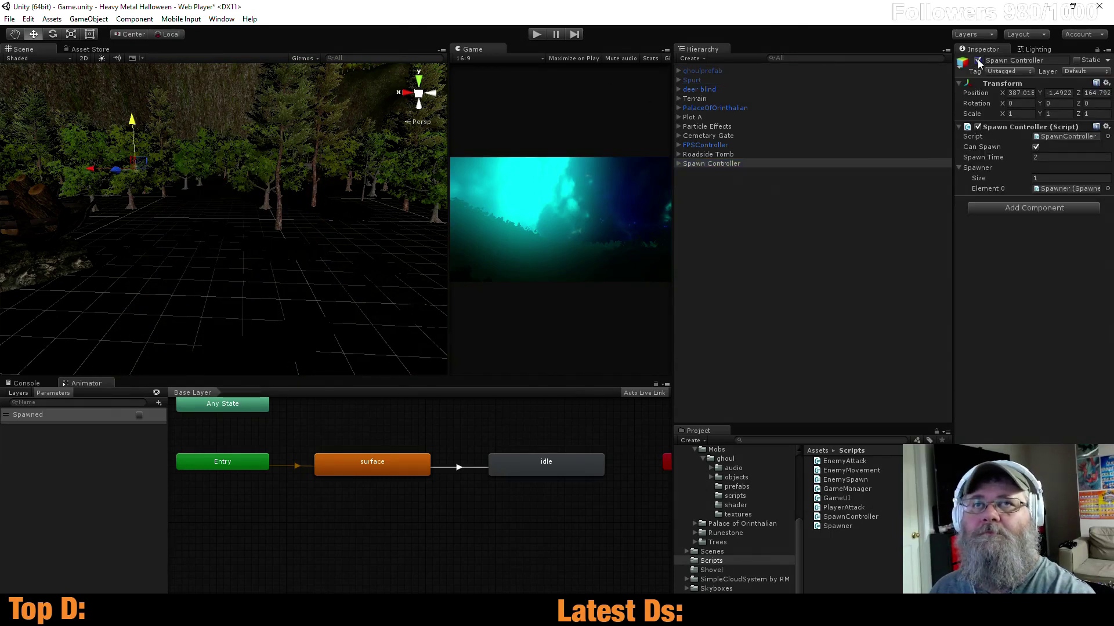
{"action": "left_click", "coordinate": [593, 58]}
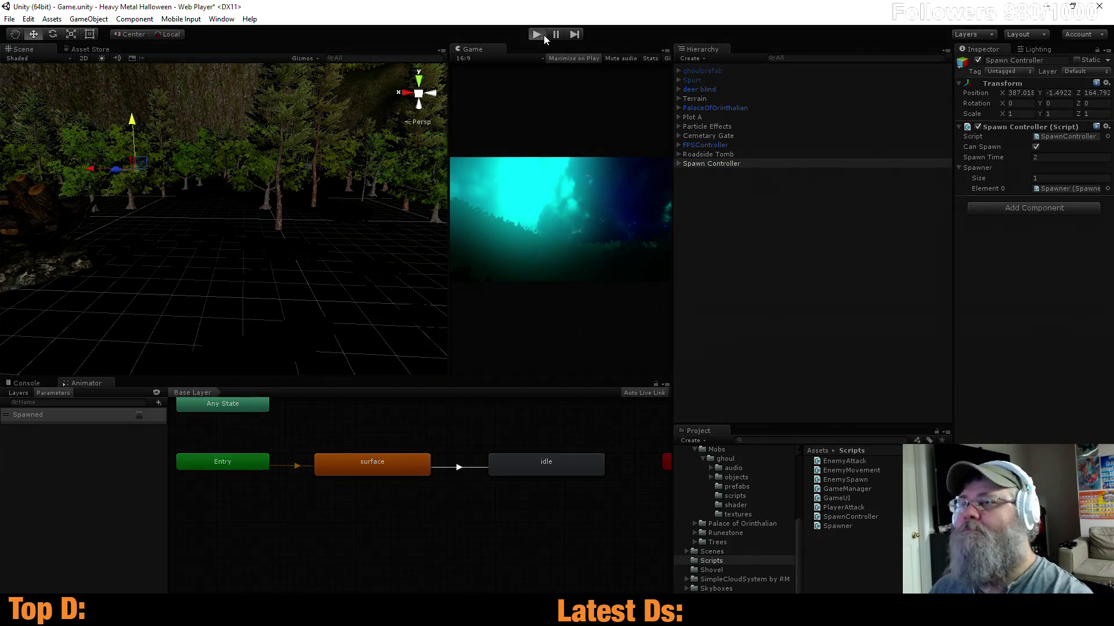
{"action": "left_click", "coordinate": [537, 35]}
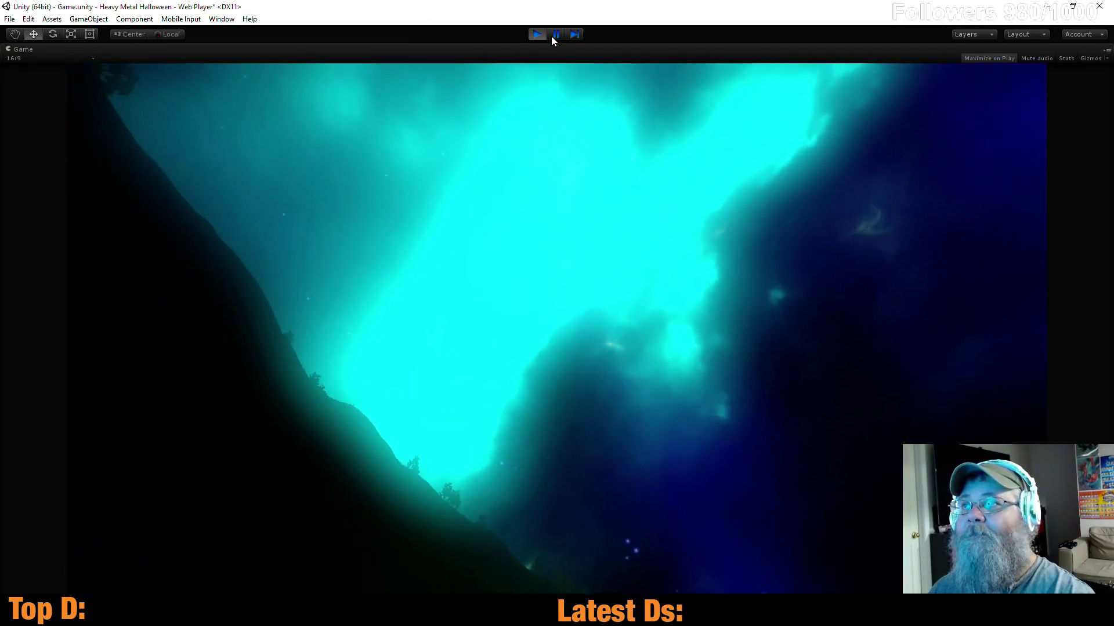
{"action": "left_click", "coordinate": [538, 34]}
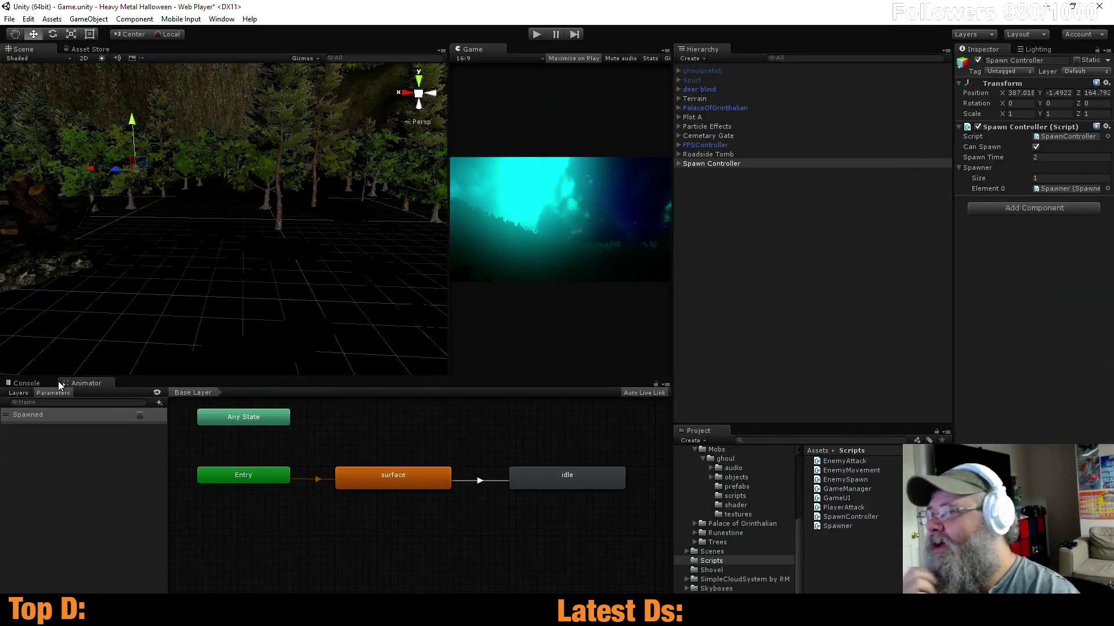
- Examine the Console's instantiate exception and check the Spawn Controller's Spawner reference and the Spawner's Enemy Element 0 slot
{"action": "left_click", "coordinate": [36, 381]}
{"action": "left_click", "coordinate": [175, 403]}
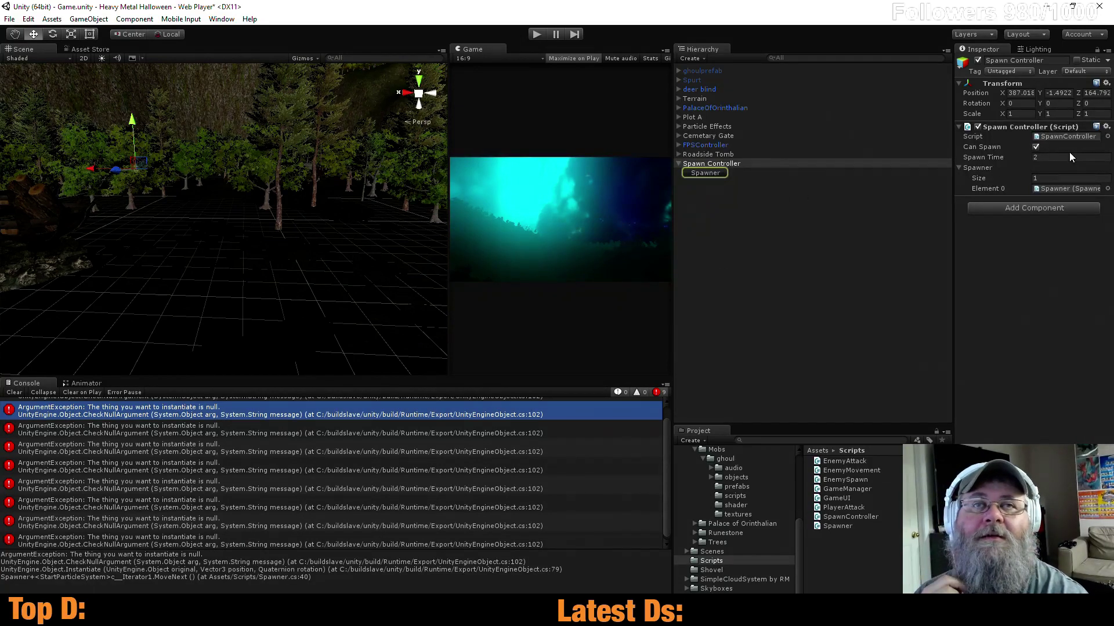
{"action": "left_click", "coordinate": [1061, 189]}
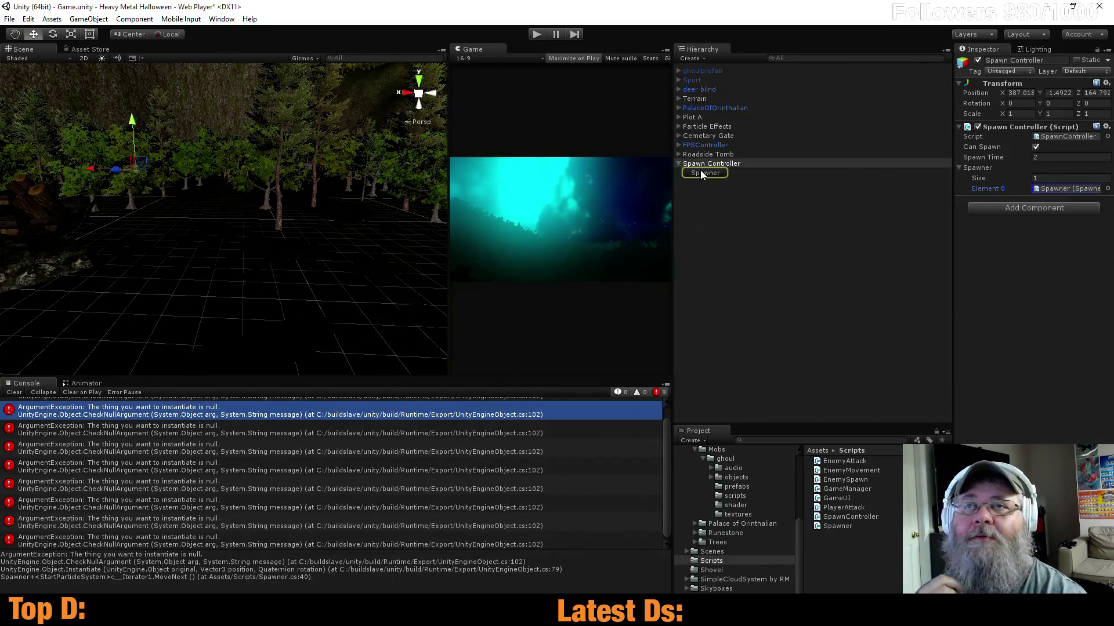
{"action": "left_click", "coordinate": [709, 172]}
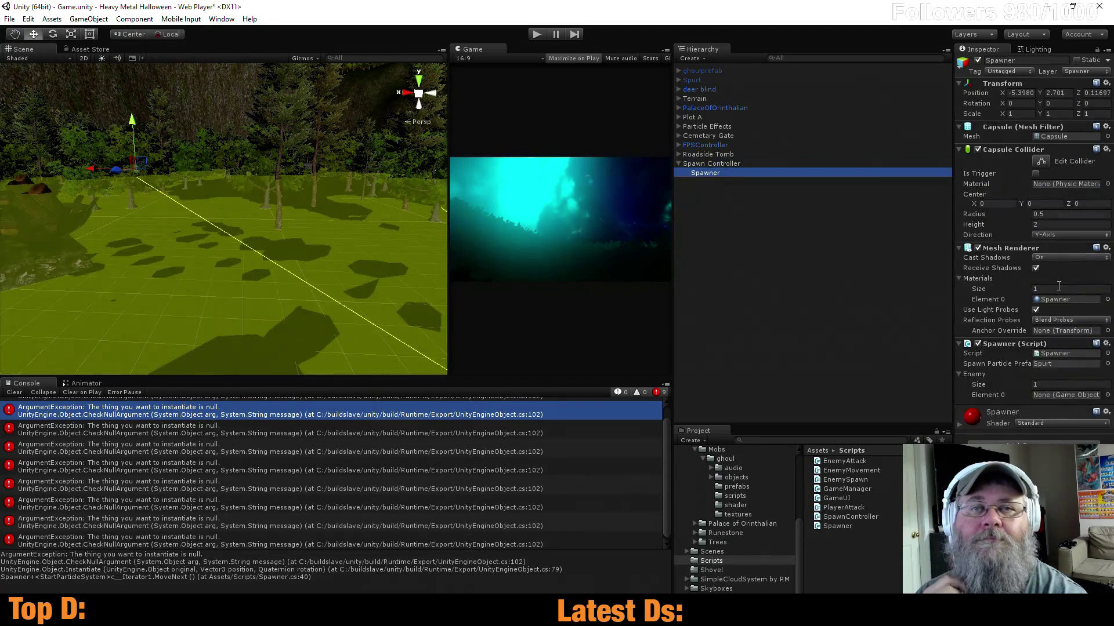
{"action": "left_click", "coordinate": [1056, 395]}
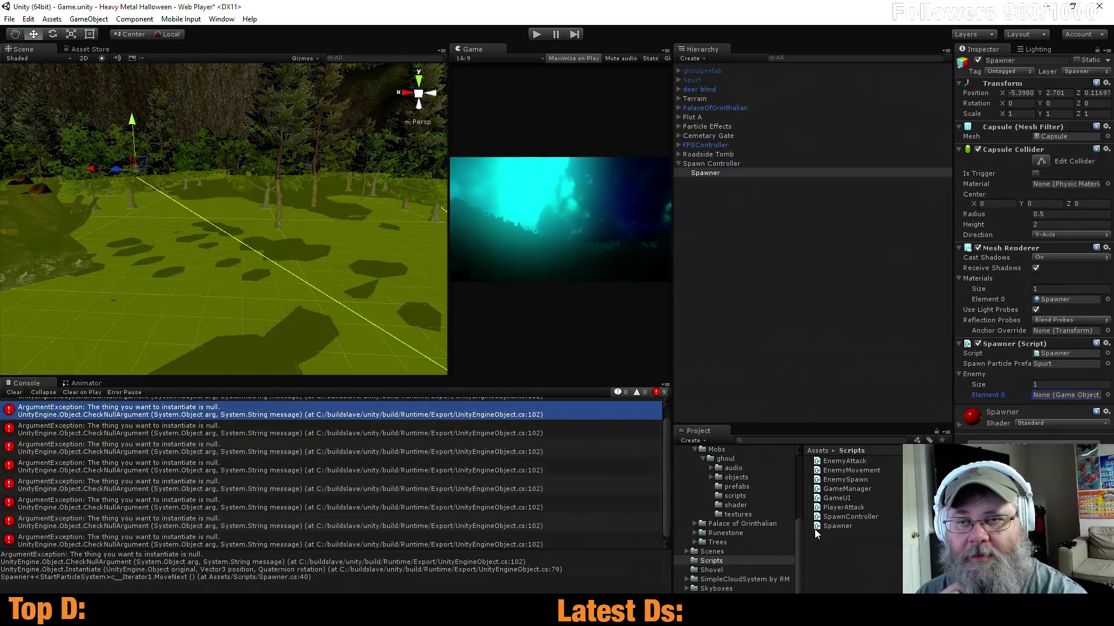
- Add the Enemy Spawn script to the ghoulprefab asset in the ghoul prefabs folder
{"action": "left_click", "coordinate": [739, 485]}
{"action": "left_click", "coordinate": [855, 471]}
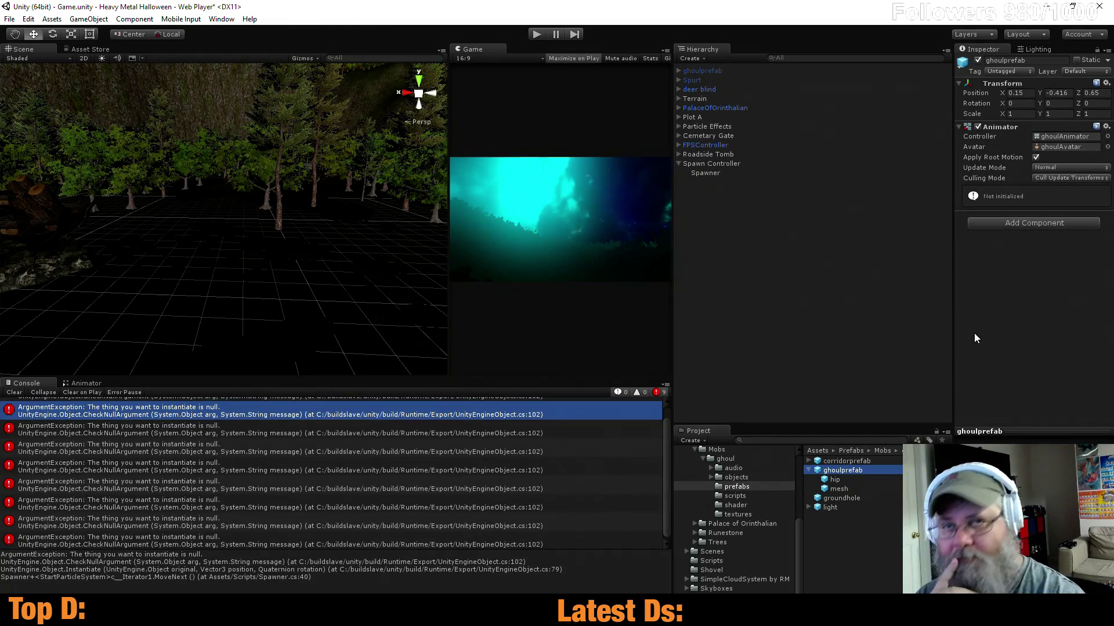
{"action": "left_click", "coordinate": [1038, 223]}
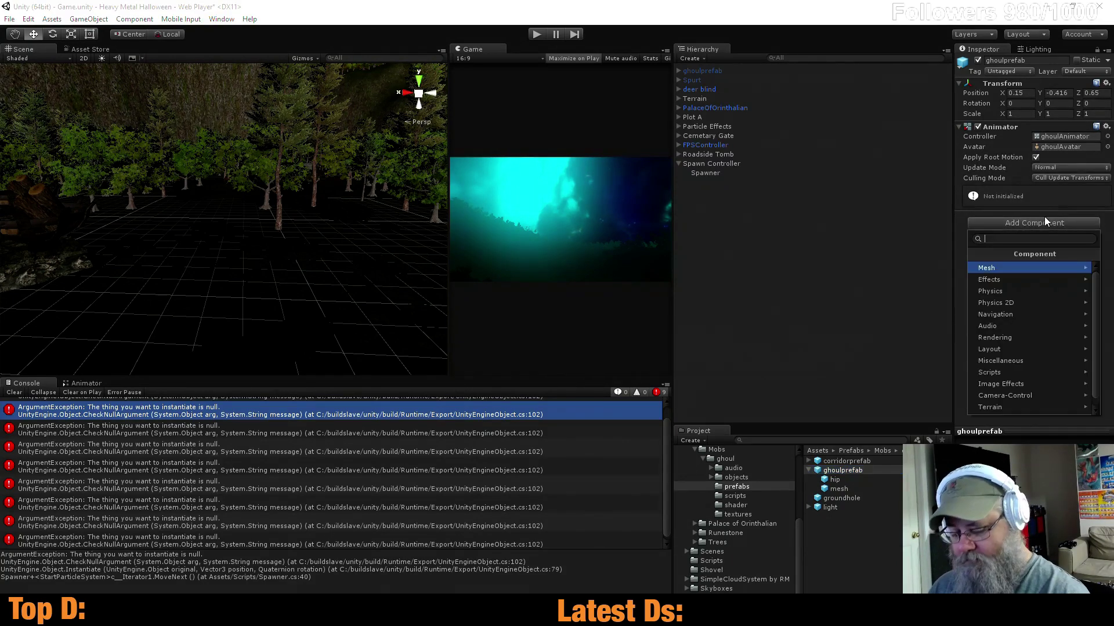
{"action": "type", "text": "ene"}
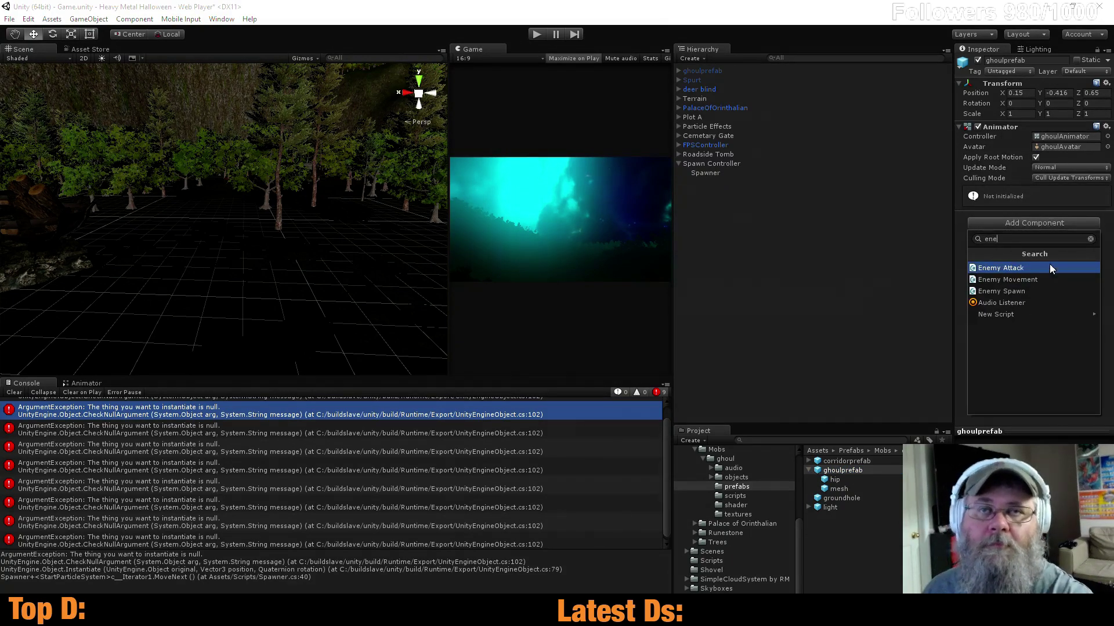
{"action": "left_click", "coordinate": [1033, 283]}
{"action": "type", "text": "2"}
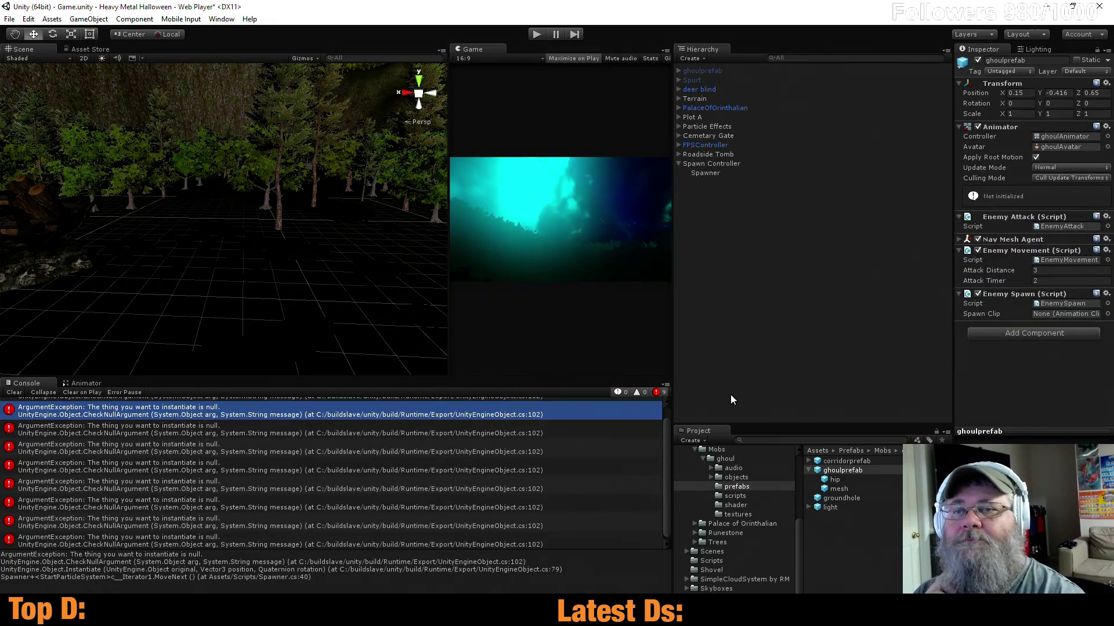
- Assign the ghoulprefab asset to Enemy Element 0 in the Spawner object's Spawner script and play-test the game
{"action": "left_click", "coordinate": [724, 172]}
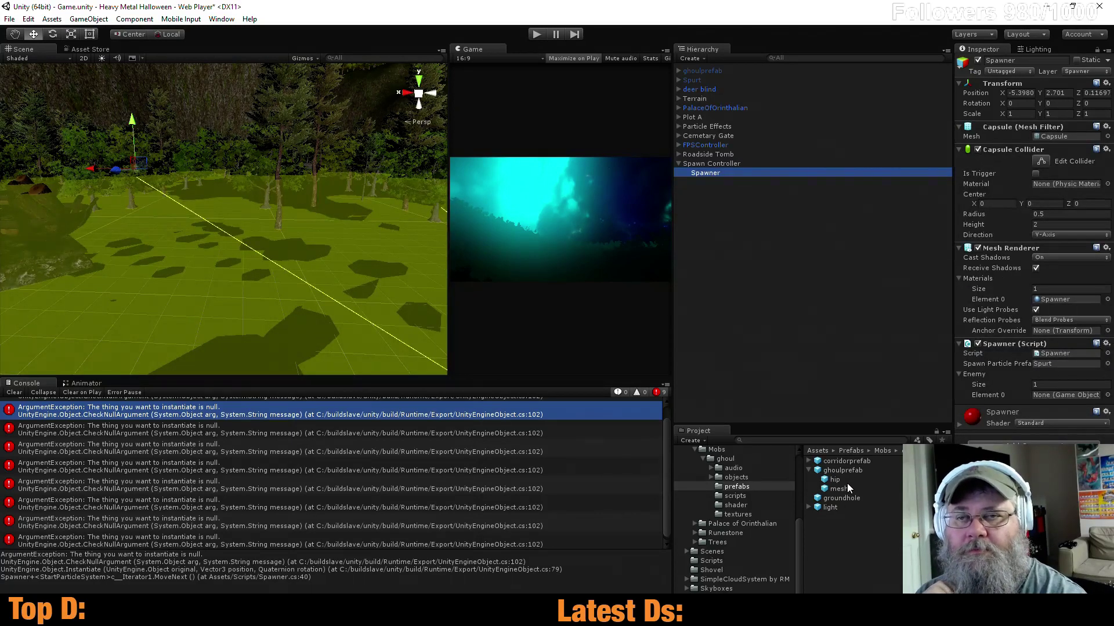
{"action": "left_click_drag", "start_coordinate": [842, 471], "coordinate": [1042, 443]}
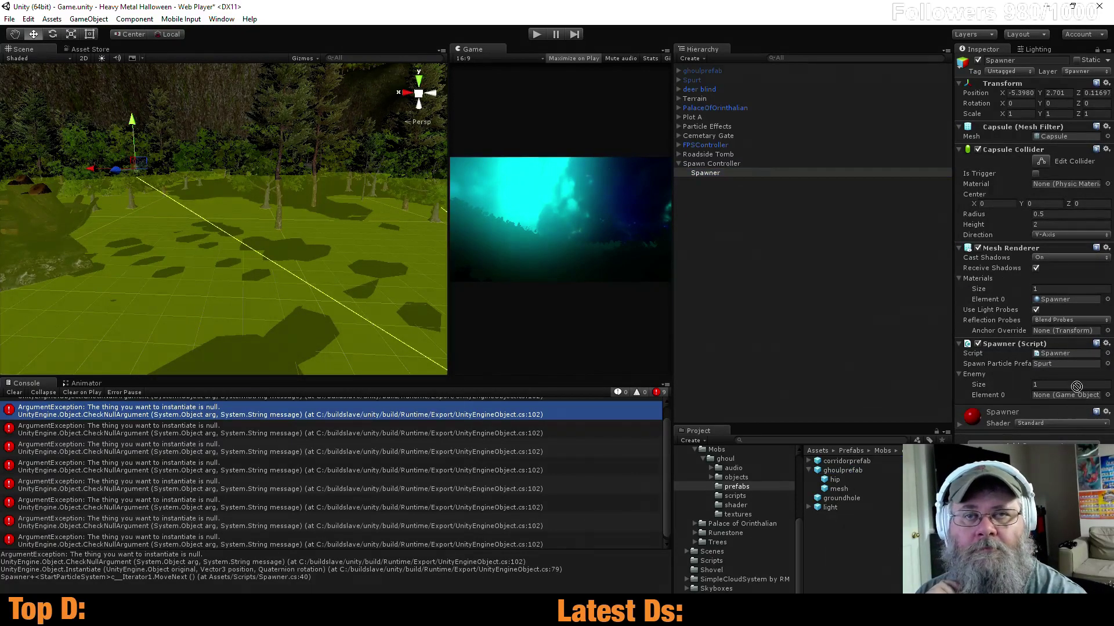
{"action": "left_click_drag", "start_coordinate": [1079, 399], "coordinate": [1077, 395]}
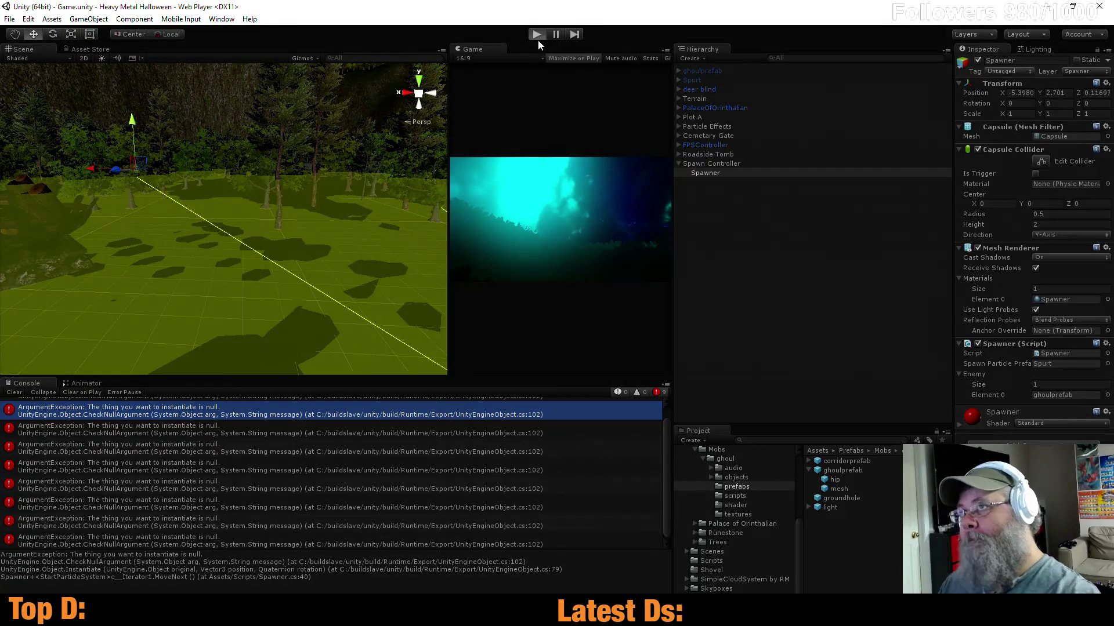
{"action": "left_click", "coordinate": [538, 43]}
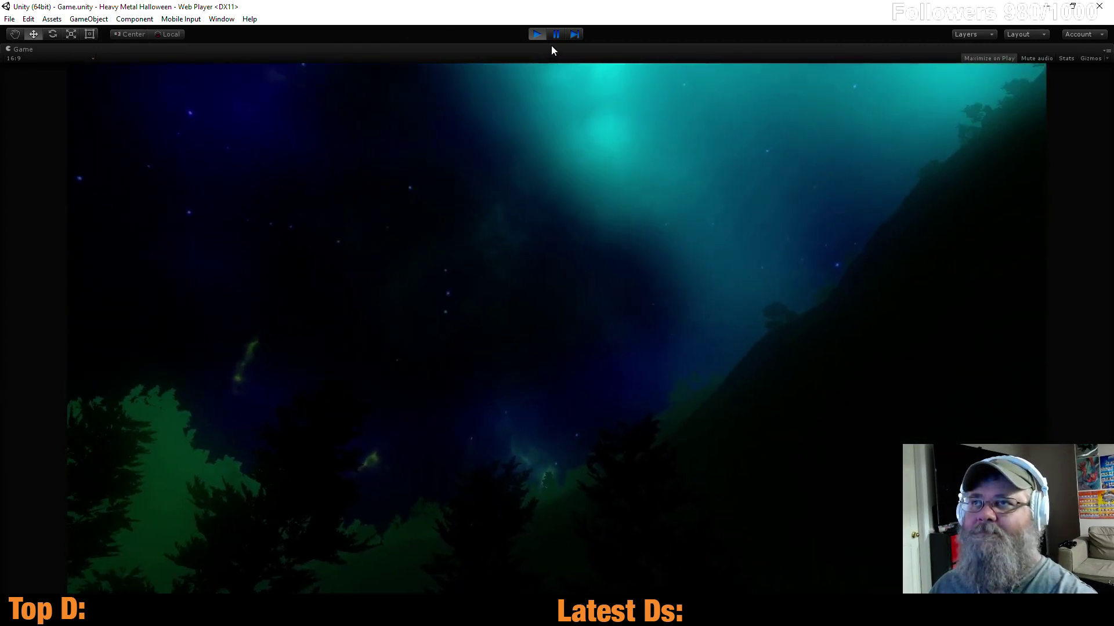
{"action": "left_click", "coordinate": [538, 34]}
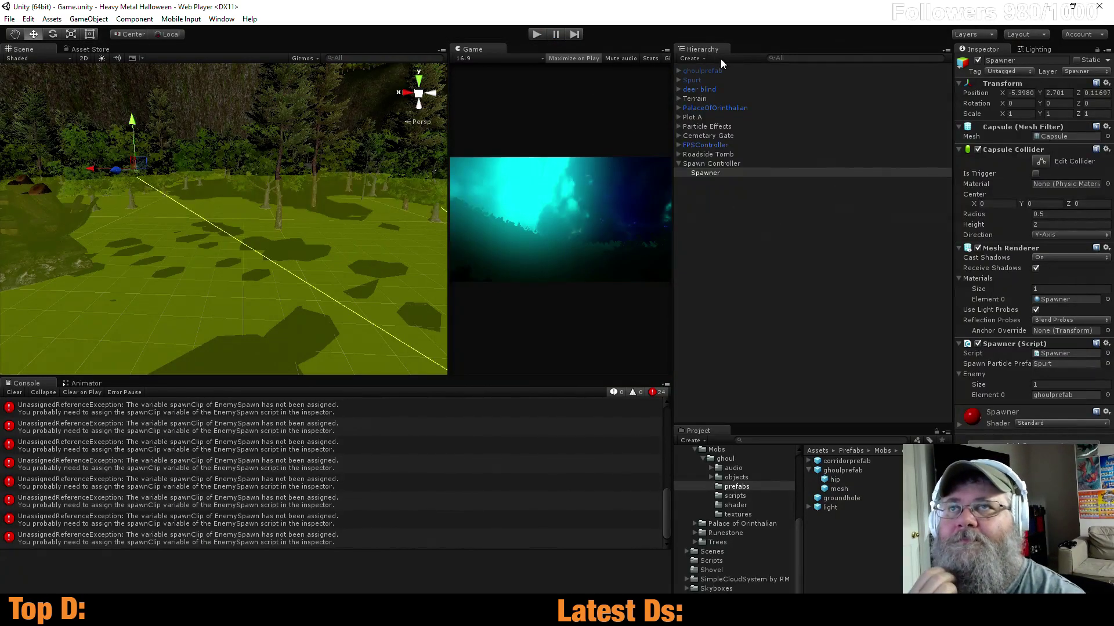
- Activate the ghoulprefab object in the scene and expand its hierarchy
{"action": "double_click", "coordinate": [726, 69]}
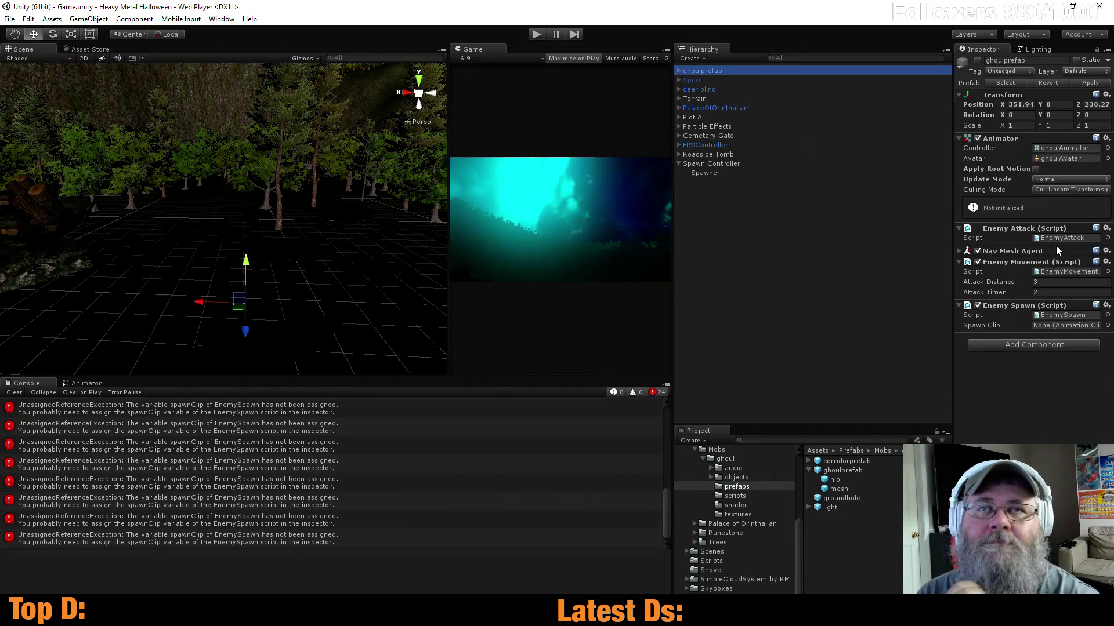
{"action": "left_click", "coordinate": [677, 71]}
{"action": "left_click", "coordinate": [977, 61]}
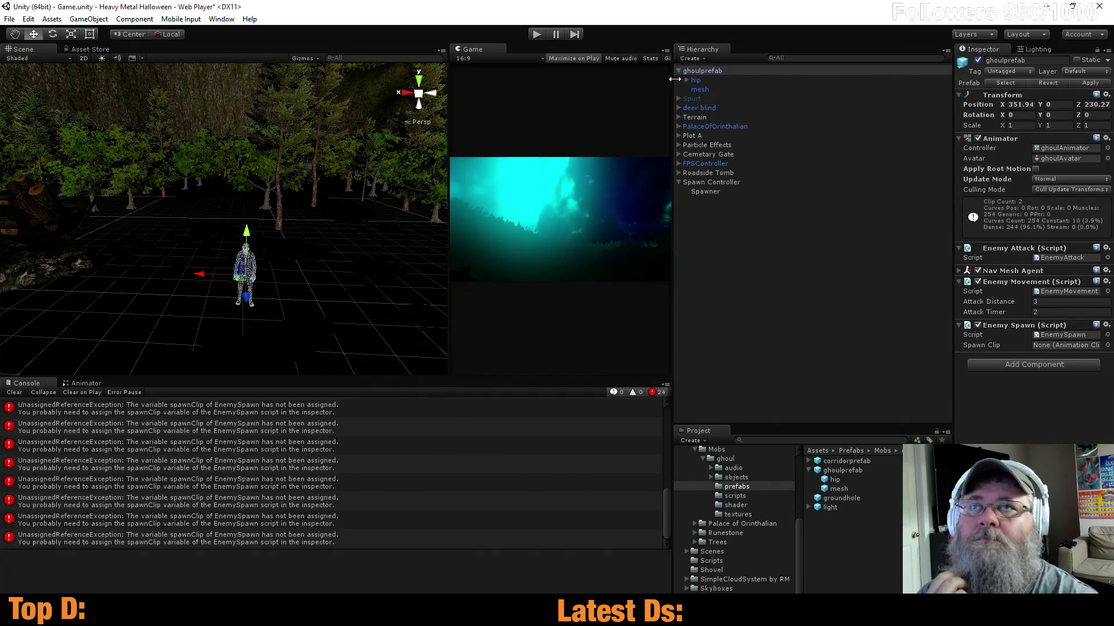
- Enable Use Light Probes on ghoulprefab's mesh and set Reflection Probes to Blend Probes And Skybox, checking the ghoul in the scene
{"action": "left_click", "coordinate": [698, 88]}
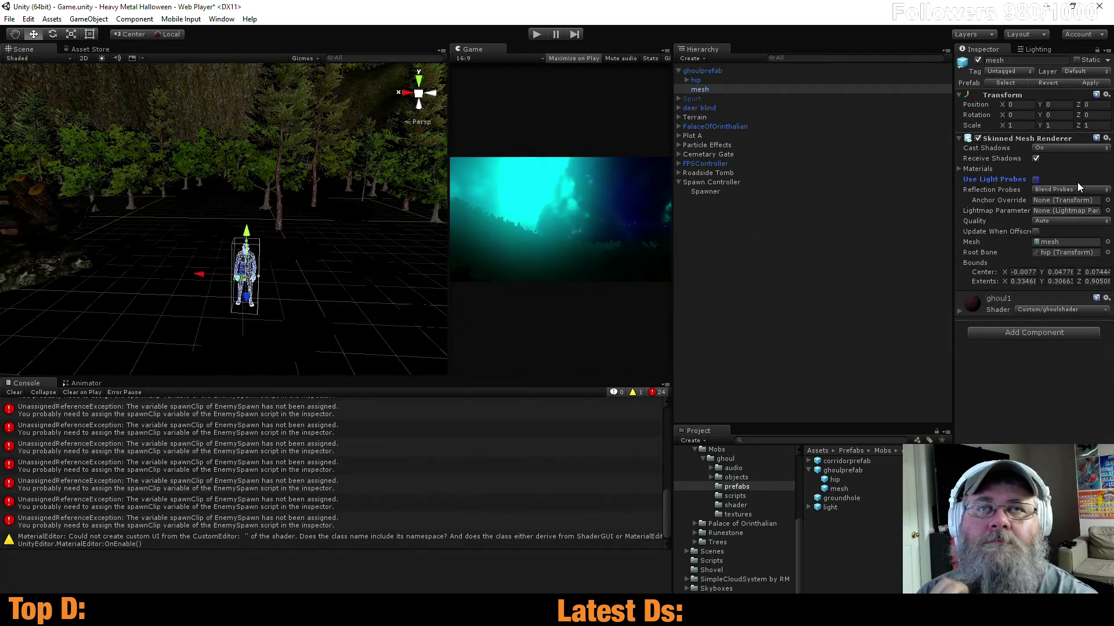
{"action": "left_click", "coordinate": [1035, 180]}
{"action": "left_click", "coordinate": [1079, 190]}
{"action": "left_click", "coordinate": [1084, 227]}
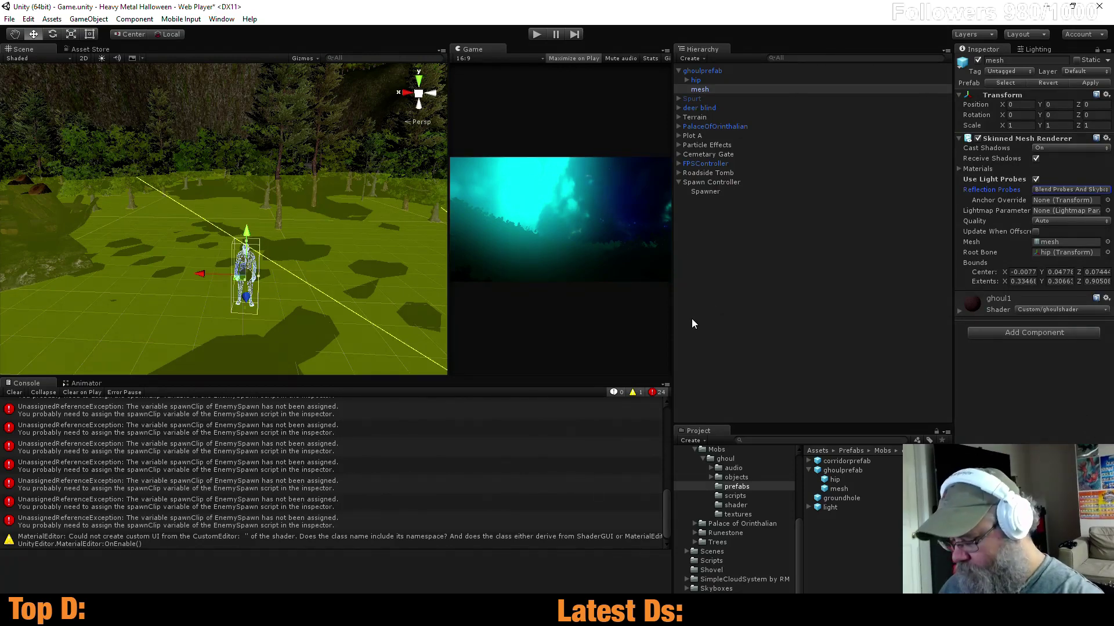
{"action": "left_click", "coordinate": [316, 301]}
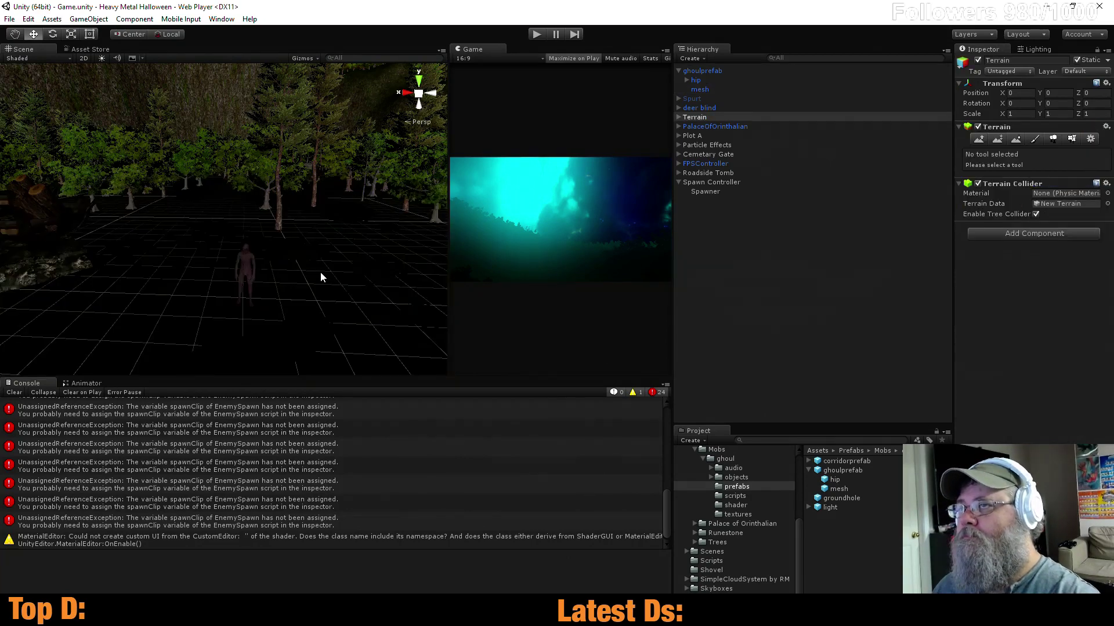
{"action": "middle_click_drag", "start_coordinate": [360, 293], "coordinate": [373, 189]}
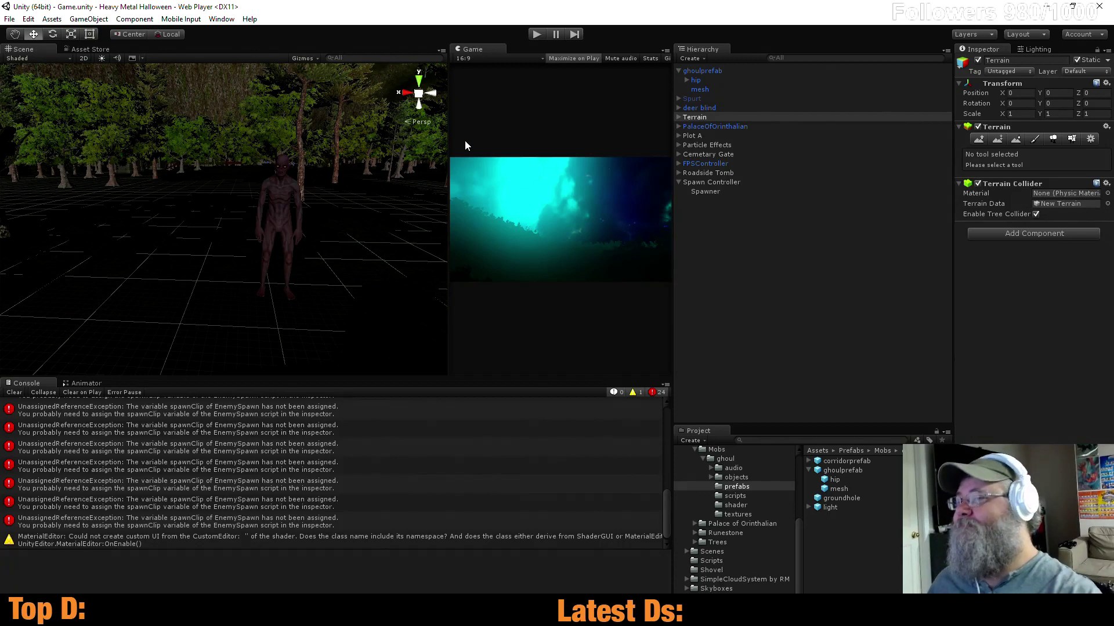
- Clear the Console and play-test the game with the ghoul active in the scene
{"action": "left_click", "coordinate": [97, 436]}
{"action": "left_click", "coordinate": [15, 393]}
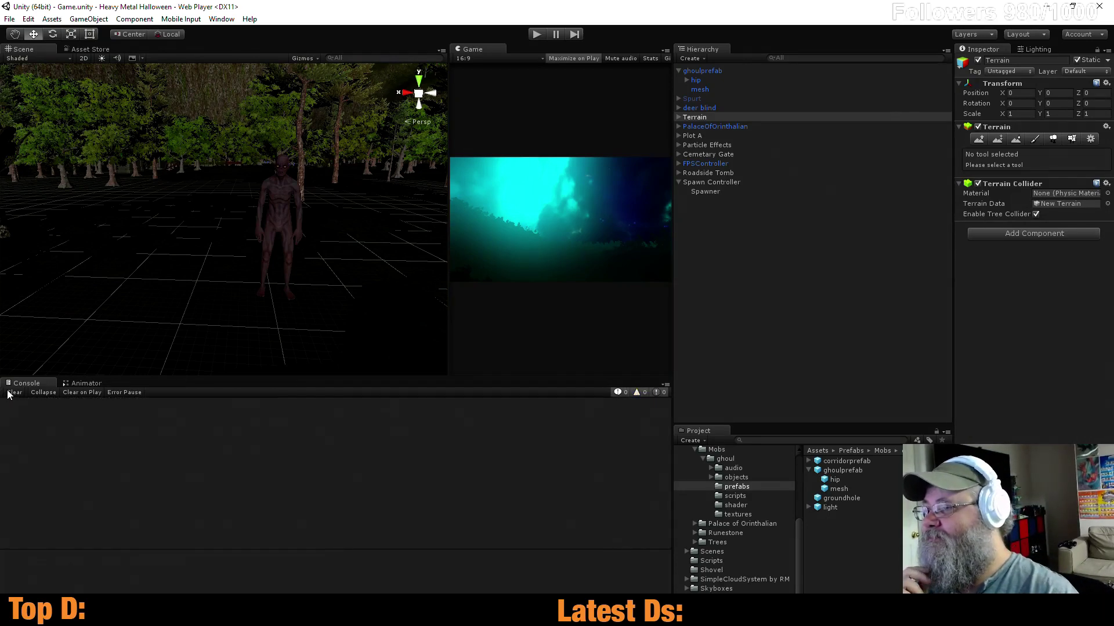
{"action": "left_click", "coordinate": [536, 33]}
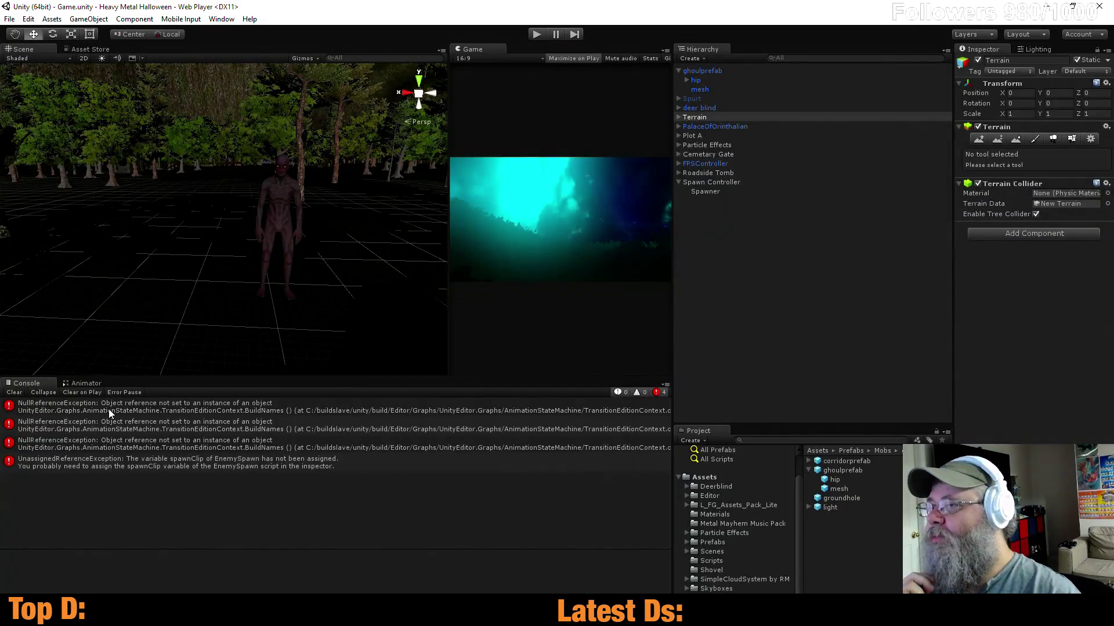
- Examine each Console exception and open the EnemySpawn script in Visual Studio at the line behind the spawnClip exception
{"action": "left_click", "coordinate": [116, 412]}
{"action": "left_click", "coordinate": [129, 404]}
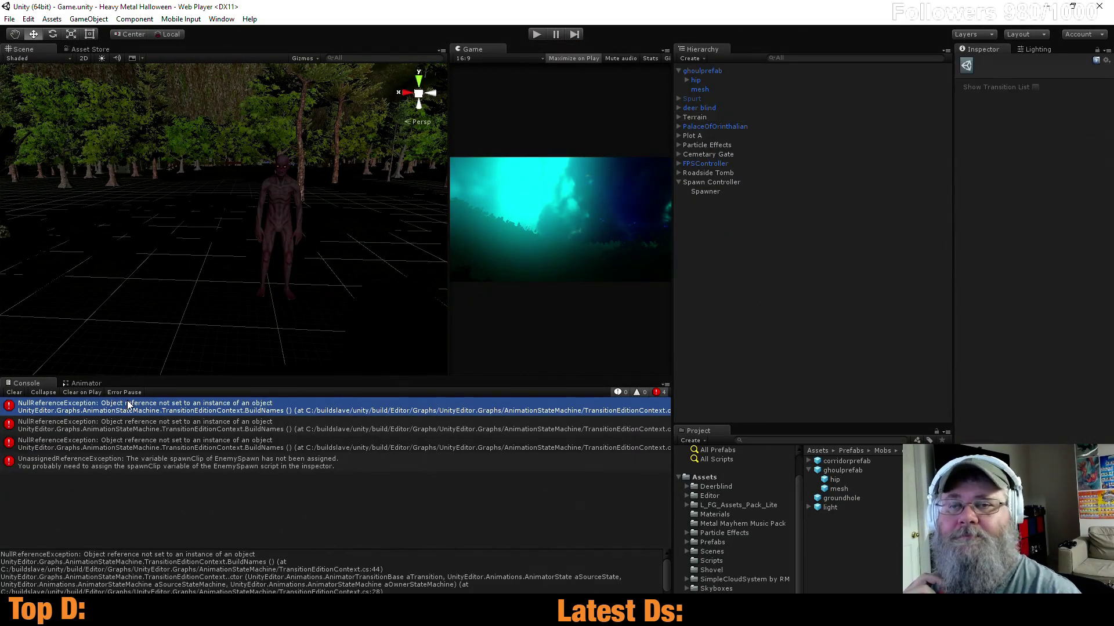
{"action": "left_click", "coordinate": [172, 429]}
{"action": "left_click", "coordinate": [186, 409]}
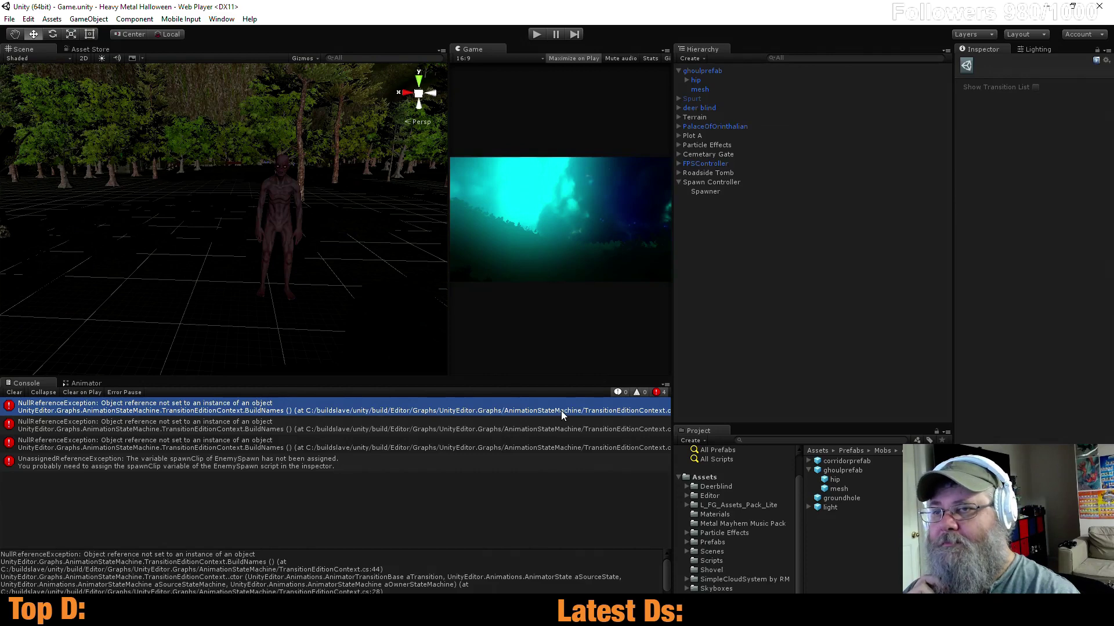
{"action": "left_click", "coordinate": [312, 429]}
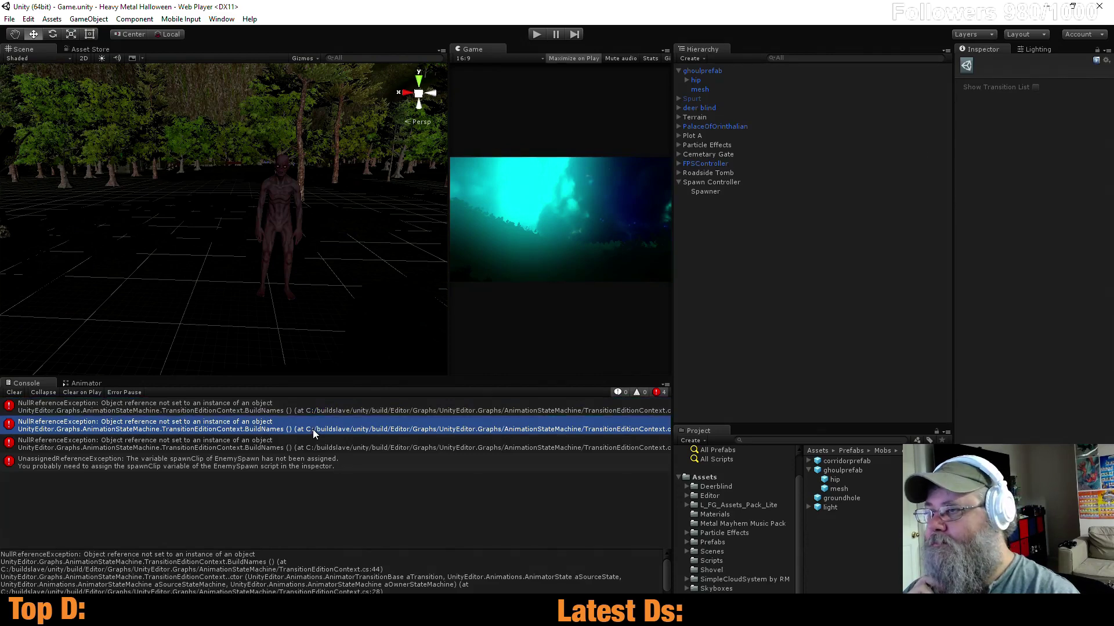
{"action": "left_click", "coordinate": [267, 450]}
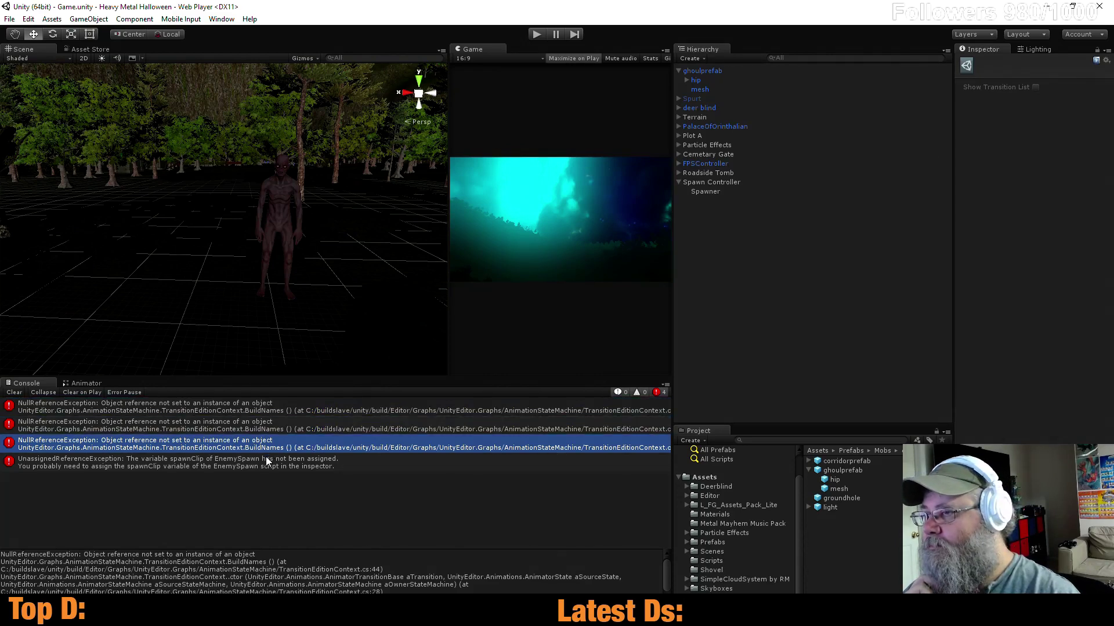
{"action": "left_click", "coordinate": [268, 466]}
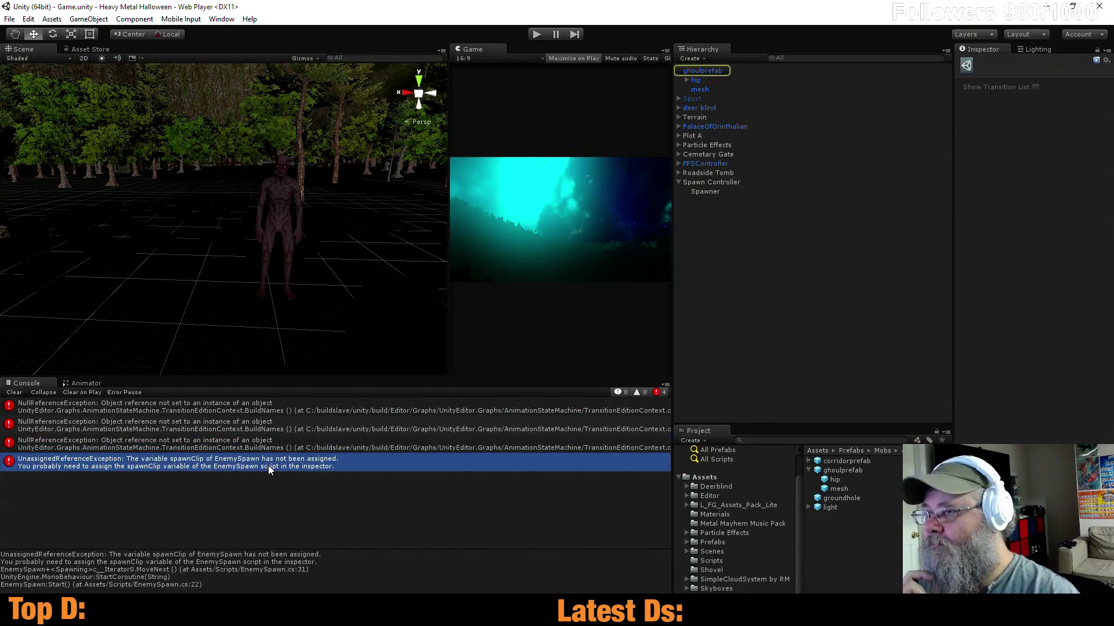
{"action": "double_click", "coordinate": [268, 466]}
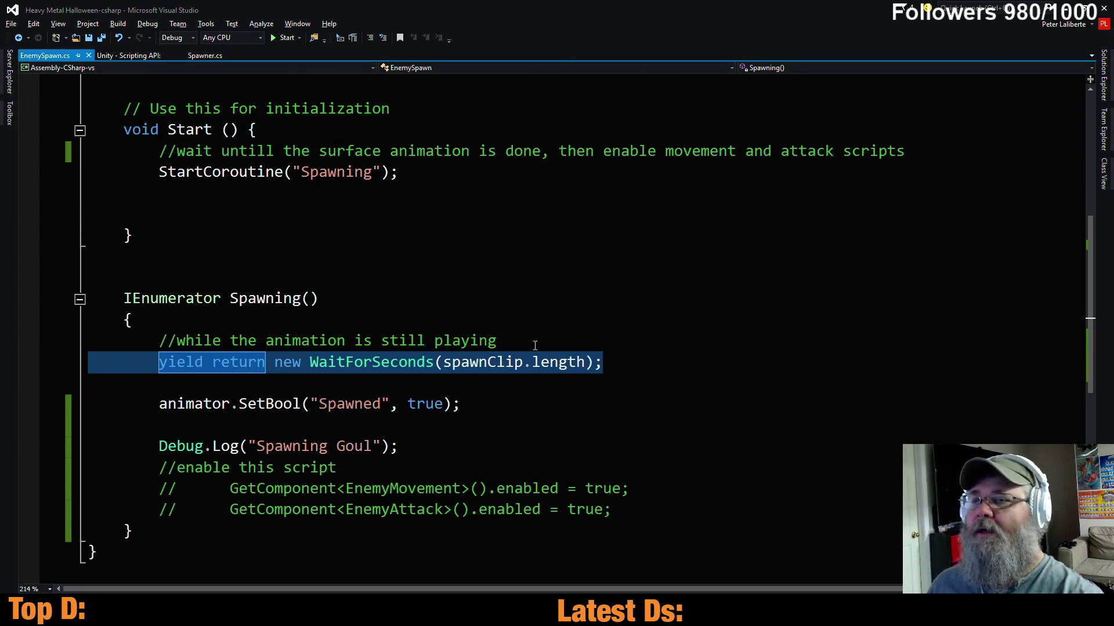
- Compare ghoulprefab's Enemy Spawn component in Unity with the spawnClip declaration in EnemySpawn.cs in Visual Studio
{"action": "key", "text": "alt+Tab"}
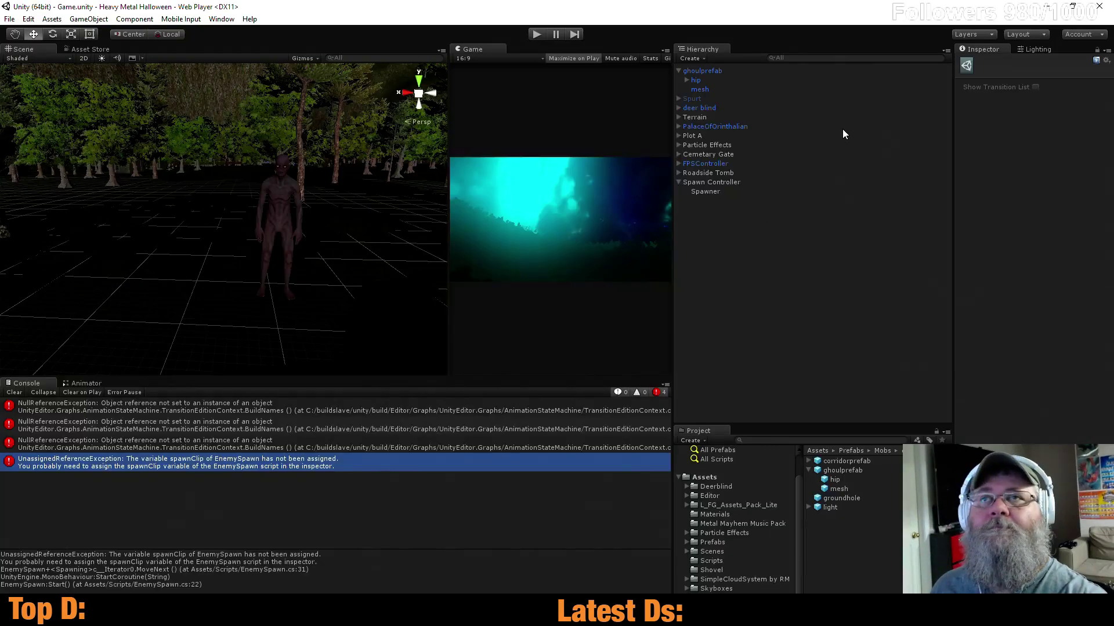
{"action": "left_click", "coordinate": [765, 69]}
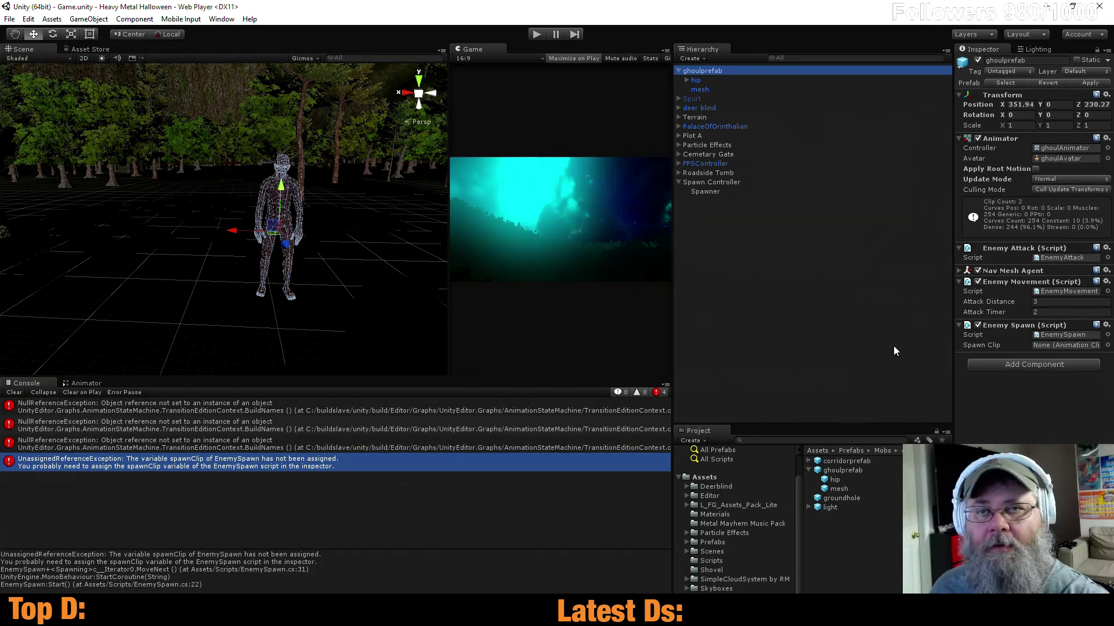
{"action": "key", "text": "alt+Tab"}
{"action": "scroll", "coordinate": [312, 343], "scroll_direction": "down", "scroll_amount": 6}
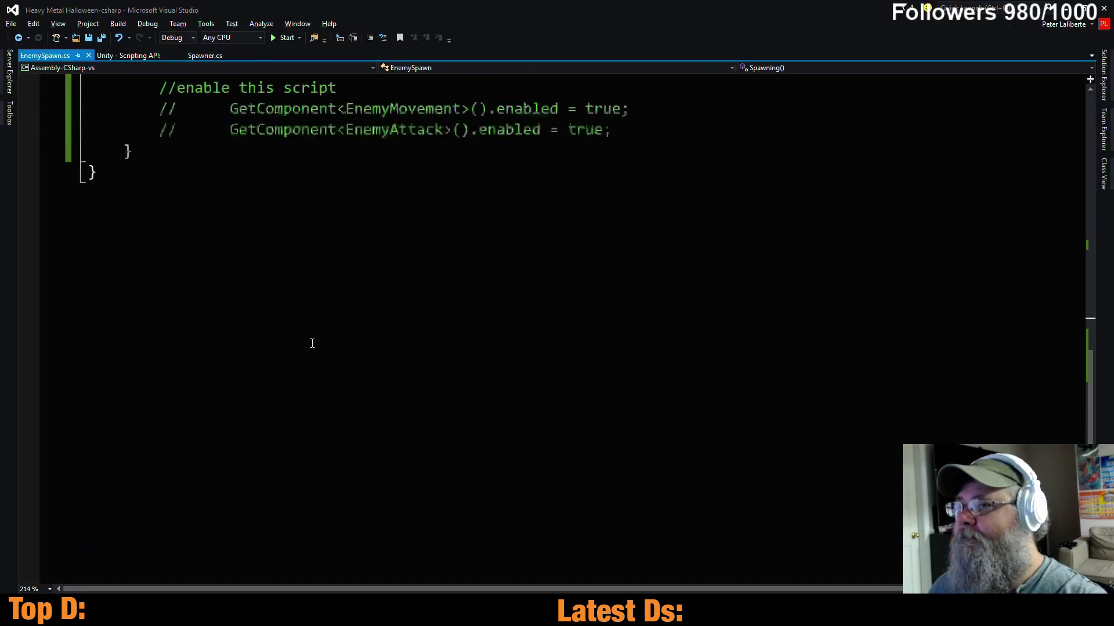
{"action": "scroll", "coordinate": [312, 343], "scroll_direction": "up", "scroll_amount": 10}
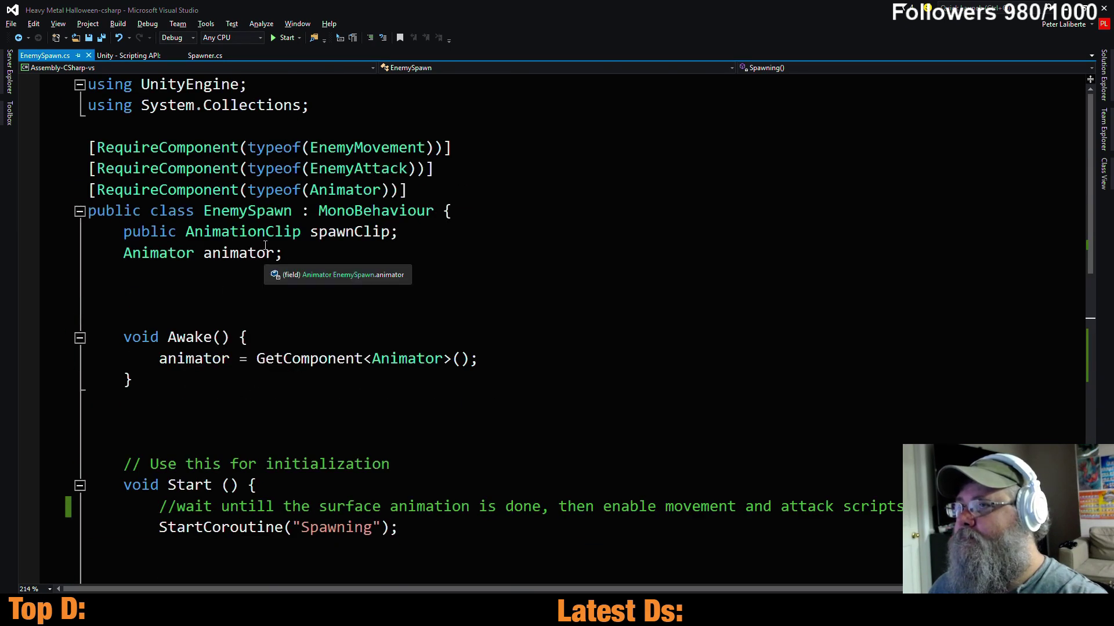
{"action": "key", "text": "alt+Tab"}
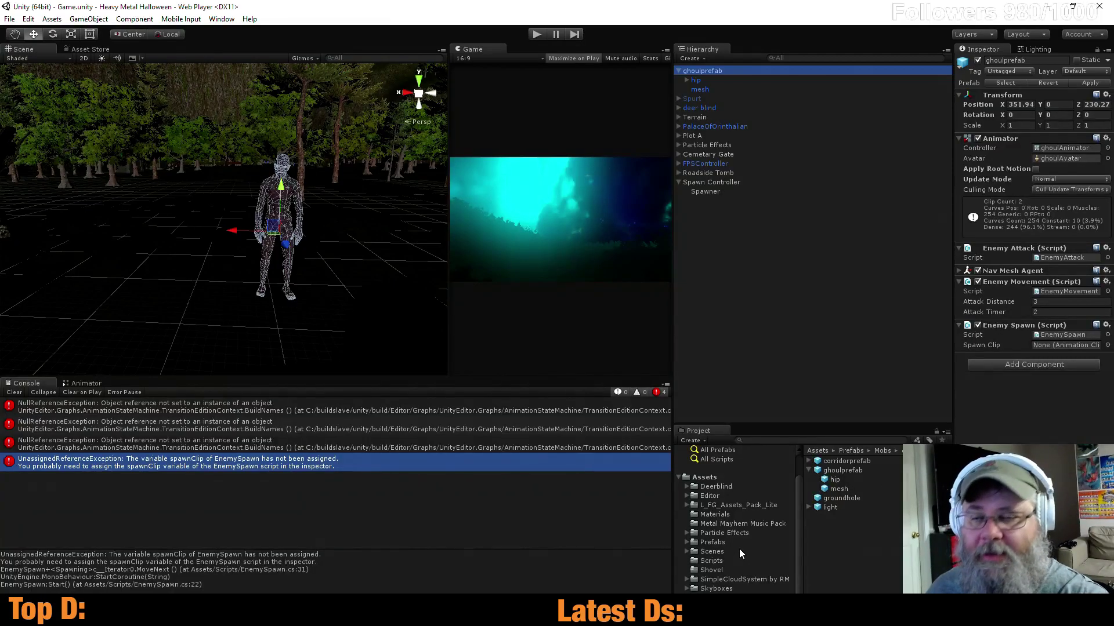
- Assign the surface animation clip from the ghoul objects folder to Spawn Clip on the scene ghoulprefab's Enemy Spawn script
{"action": "scroll", "coordinate": [734, 555], "scroll_direction": "up", "scroll_amount": 2}
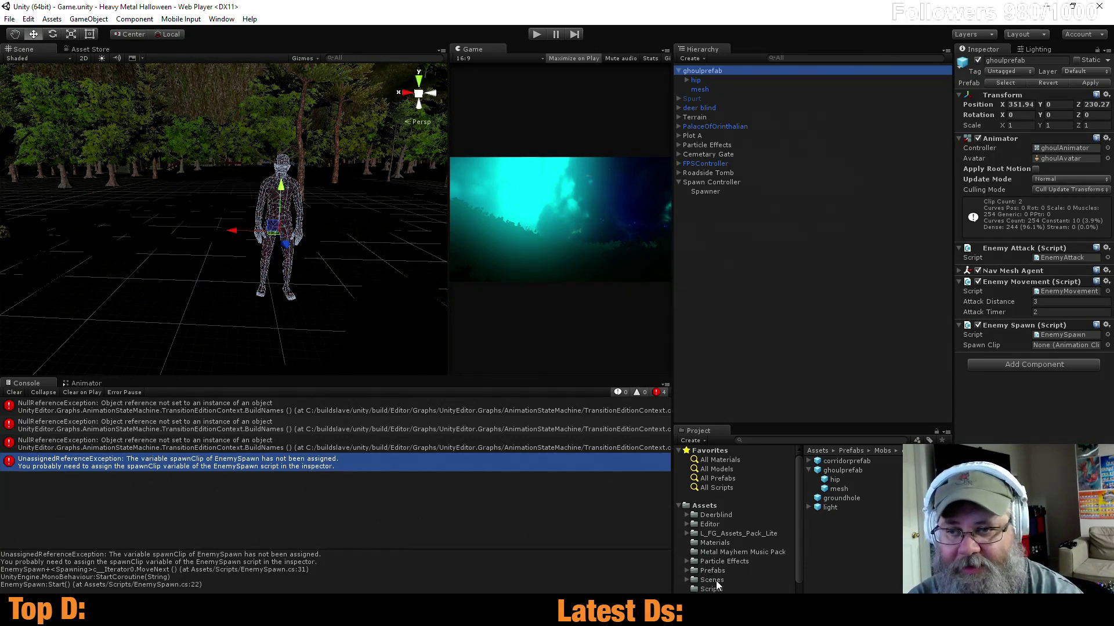
{"action": "scroll", "coordinate": [712, 579], "scroll_direction": "down", "scroll_amount": 2}
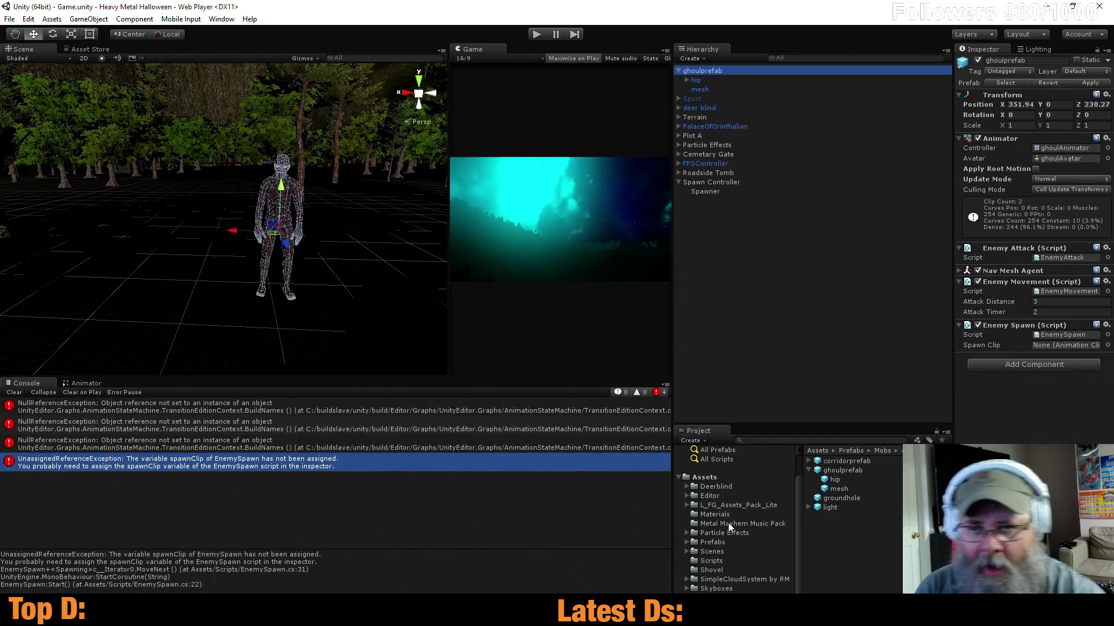
{"action": "left_click", "coordinate": [899, 451]}
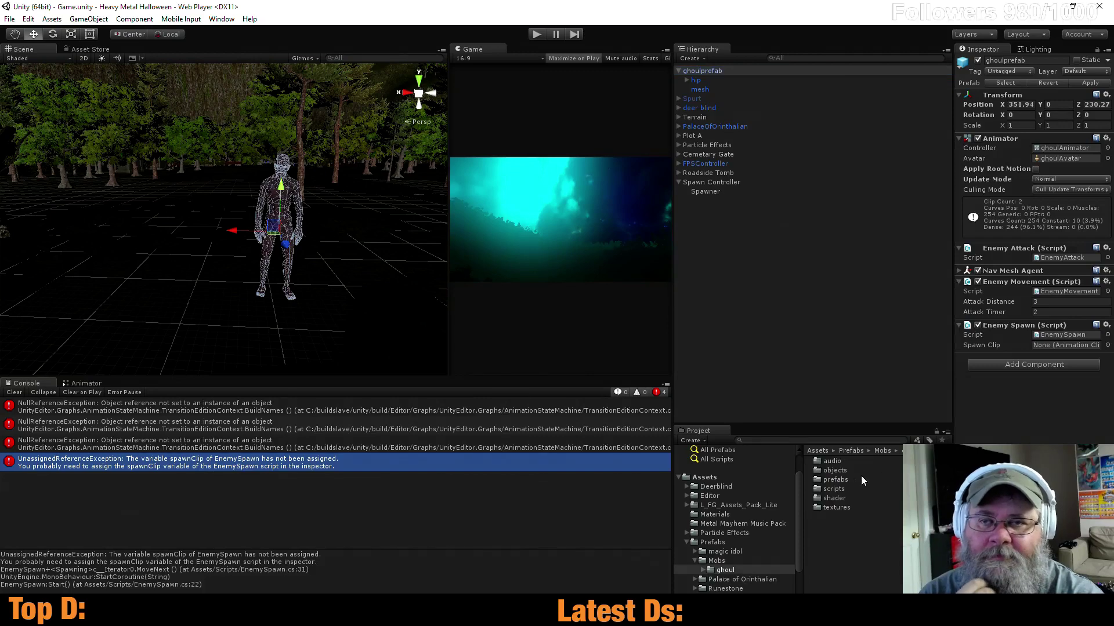
{"action": "double_click", "coordinate": [835, 471]}
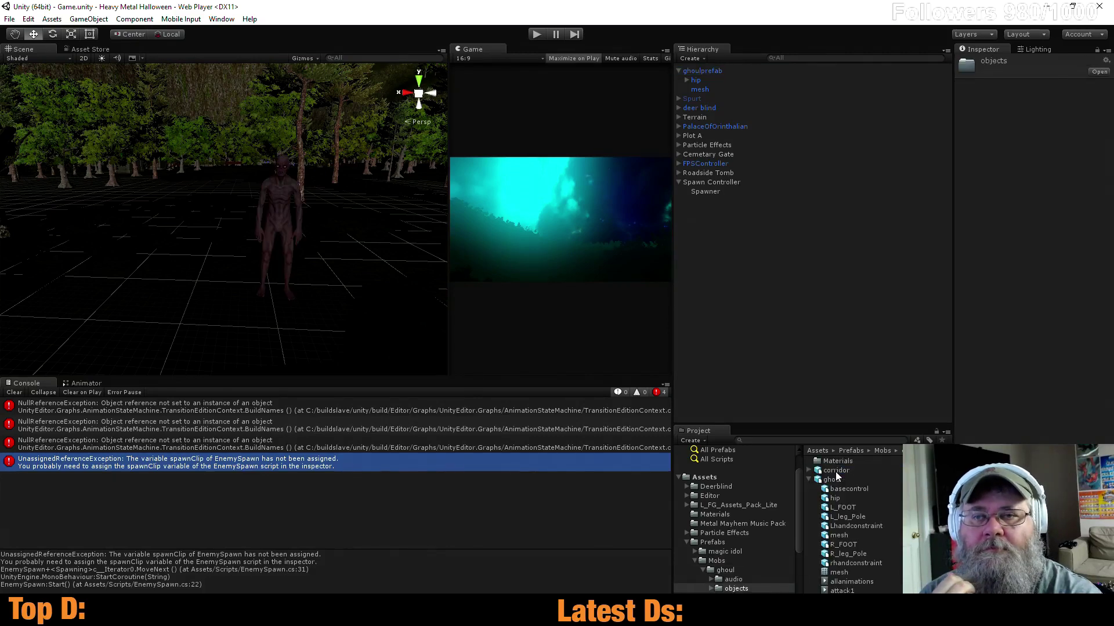
{"action": "scroll", "coordinate": [864, 566], "scroll_direction": "down", "scroll_amount": 2}
{"action": "scroll", "coordinate": [865, 565], "scroll_direction": "down", "scroll_amount": 4}
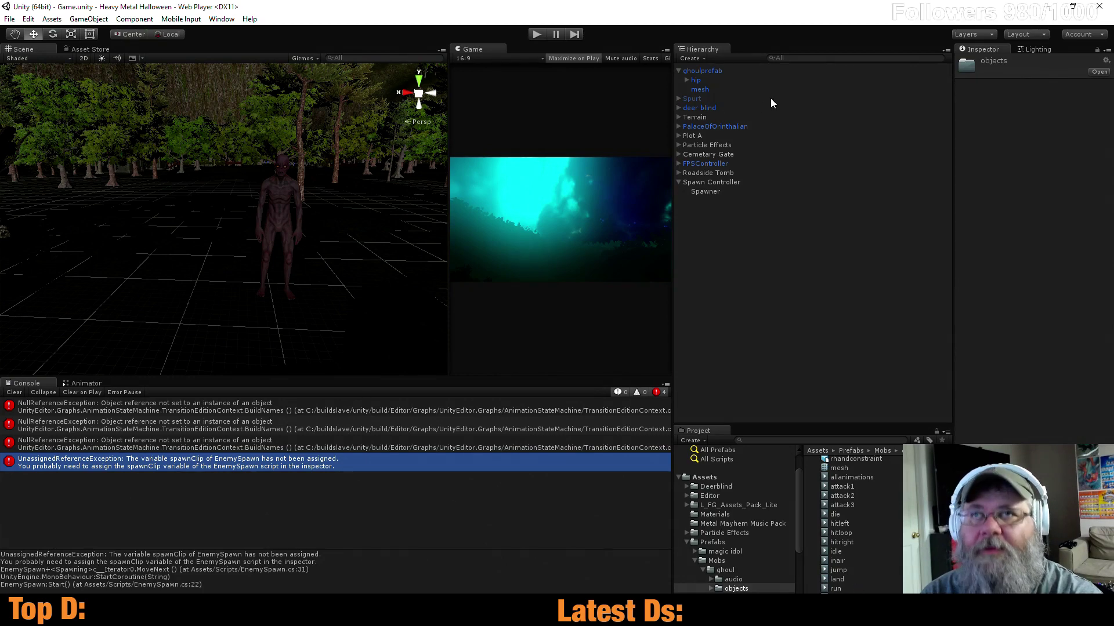
{"action": "left_click", "coordinate": [702, 72]}
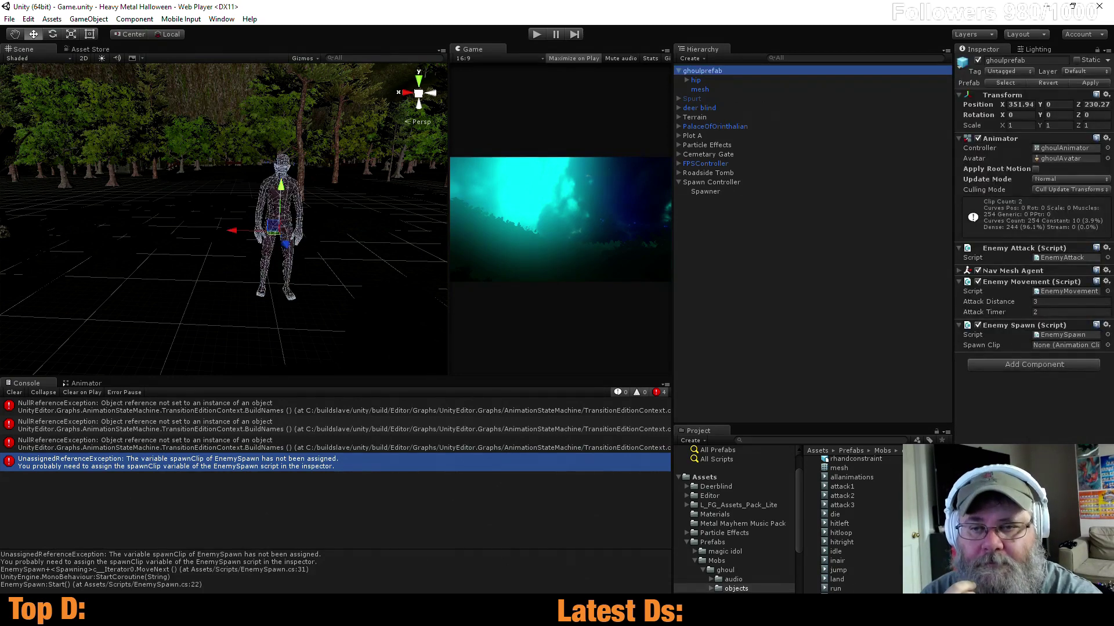
{"action": "left_click_drag", "start_coordinate": [841, 596], "coordinate": [1062, 346]}
- Save the scene and play-test the game from a cleared Console, examining any exception it logs
{"action": "left_click", "coordinate": [14, 393]}
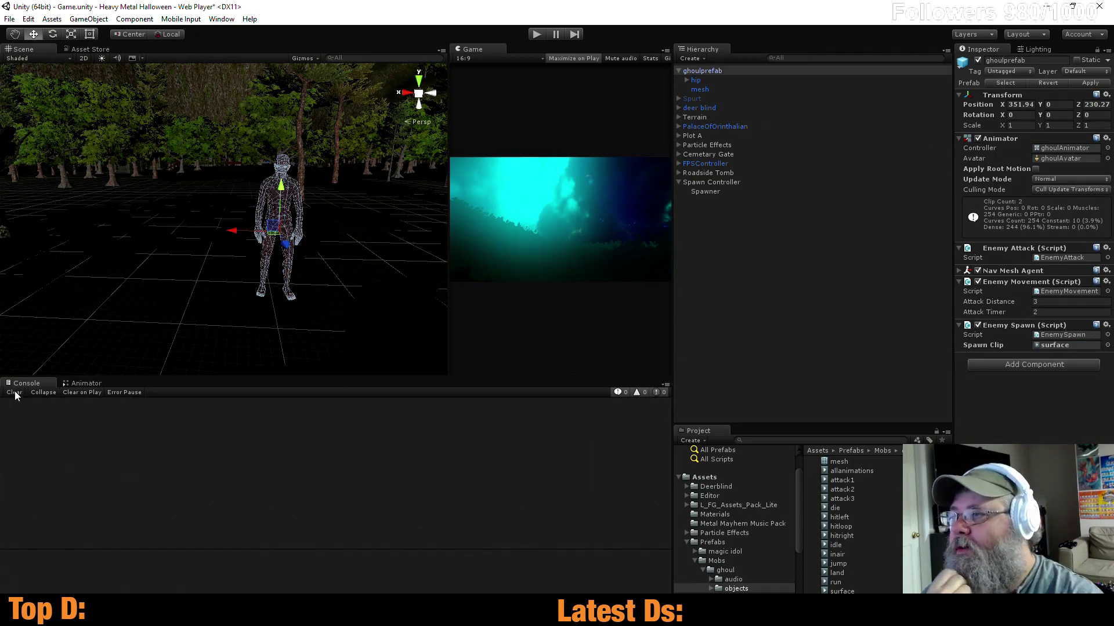
{"action": "key", "text": "ctrl+s"}
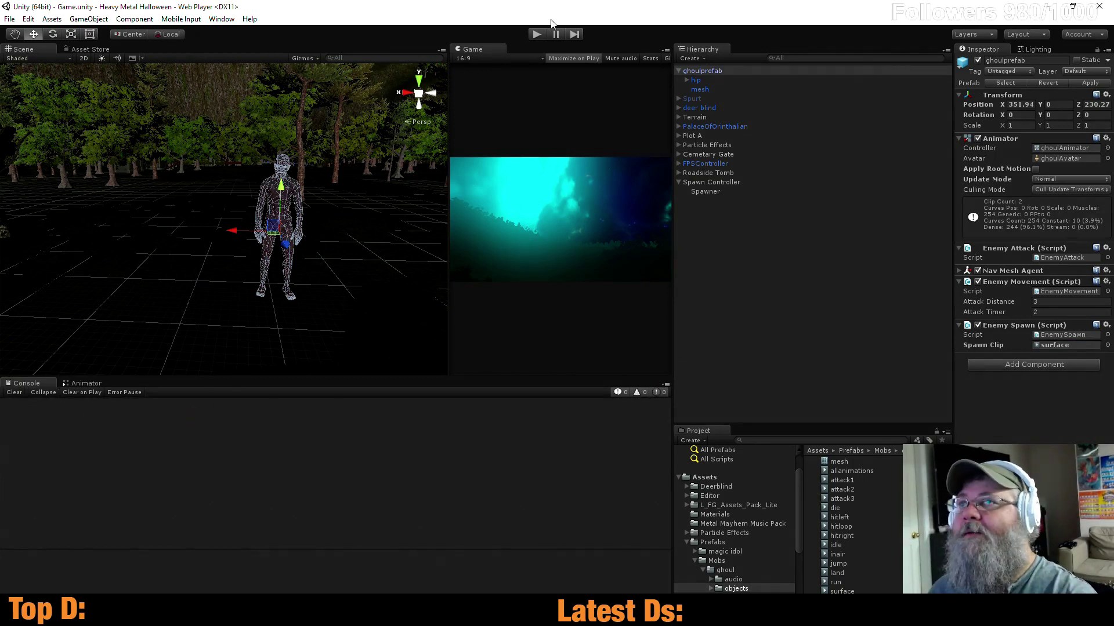
{"action": "left_click", "coordinate": [535, 35]}
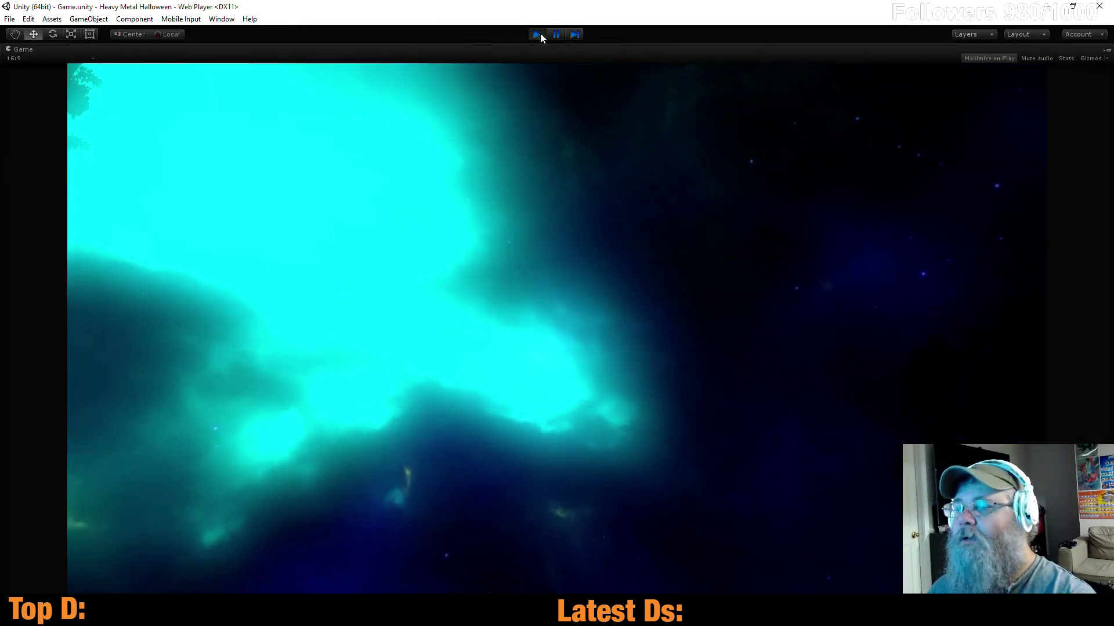
{"action": "left_click", "coordinate": [537, 34]}
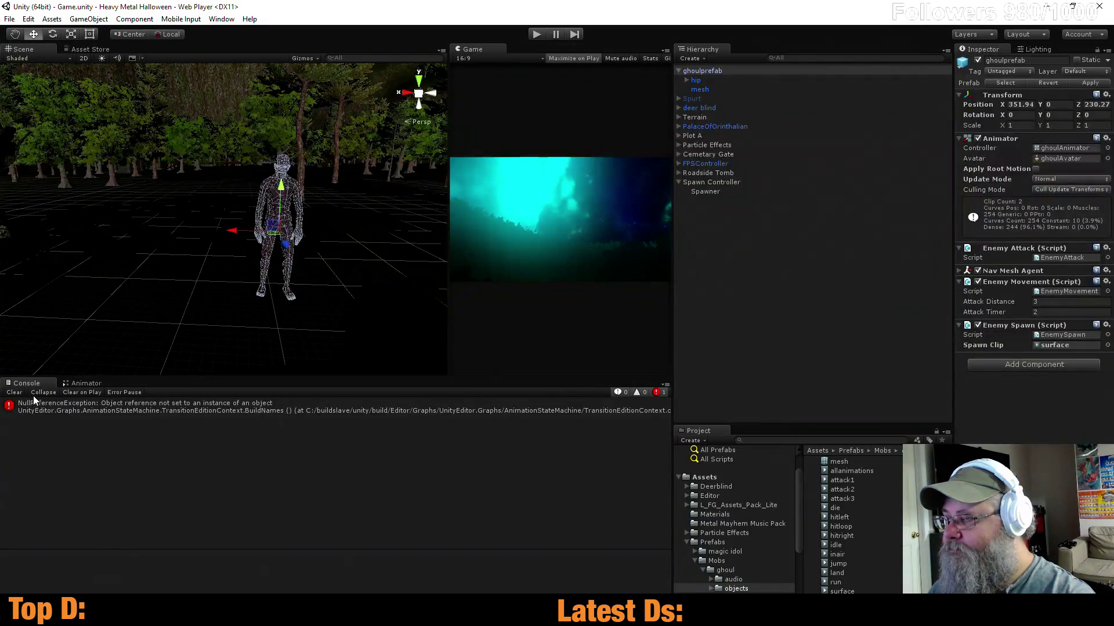
{"action": "left_click", "coordinate": [105, 410]}
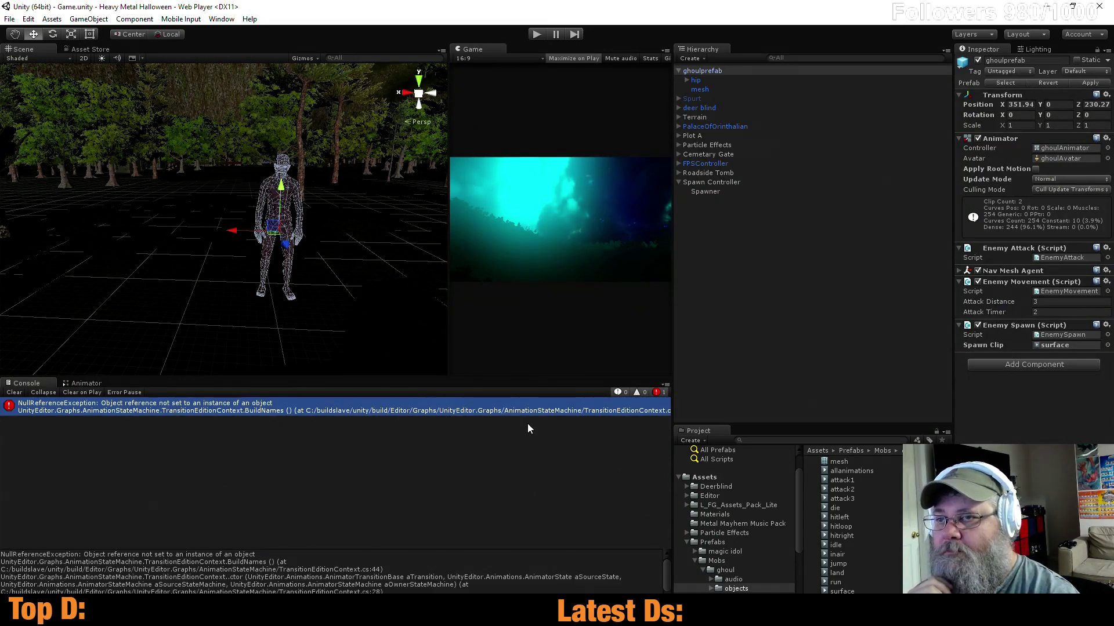
- Review the ghoul's surface-to-idle state machine in the Animator and run another play-test of the game
{"action": "left_click", "coordinate": [600, 413]}
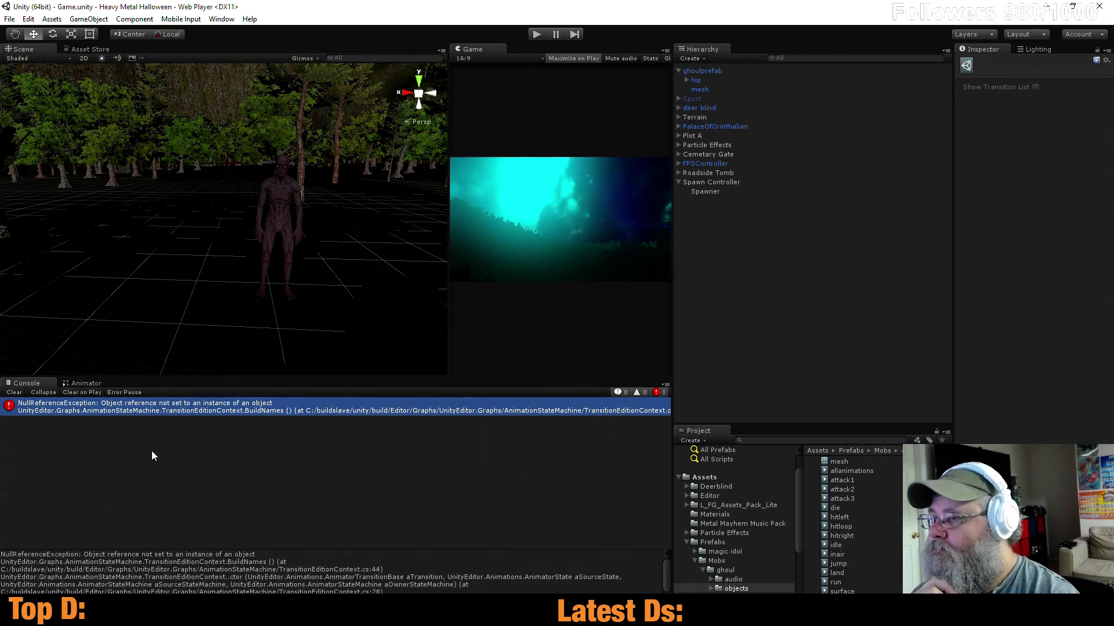
{"action": "left_click", "coordinate": [92, 382]}
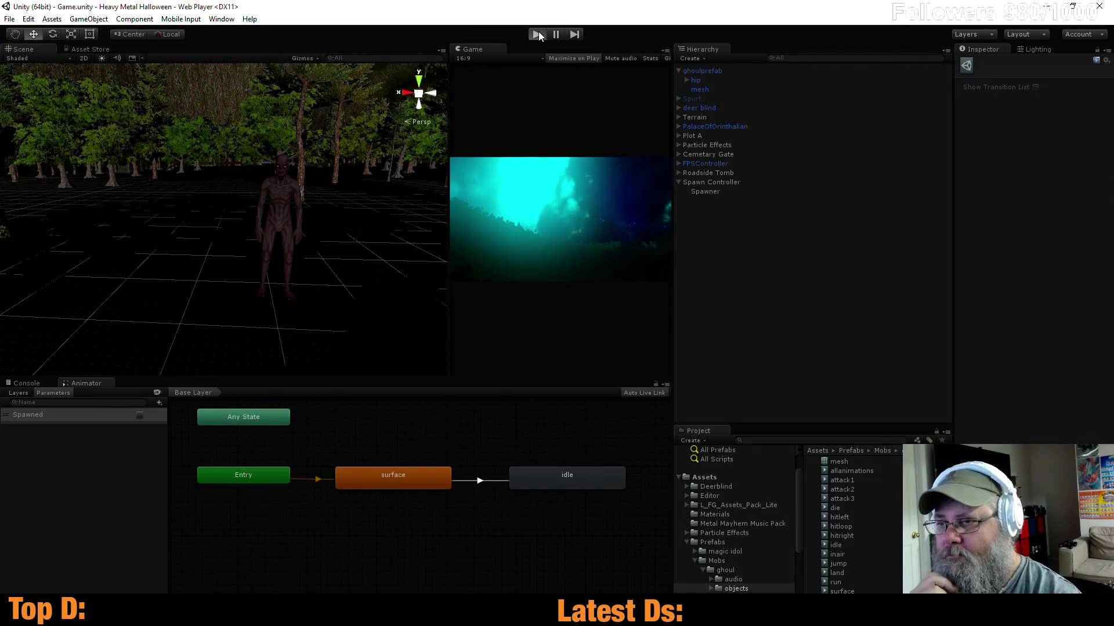
{"action": "left_click", "coordinate": [538, 34]}
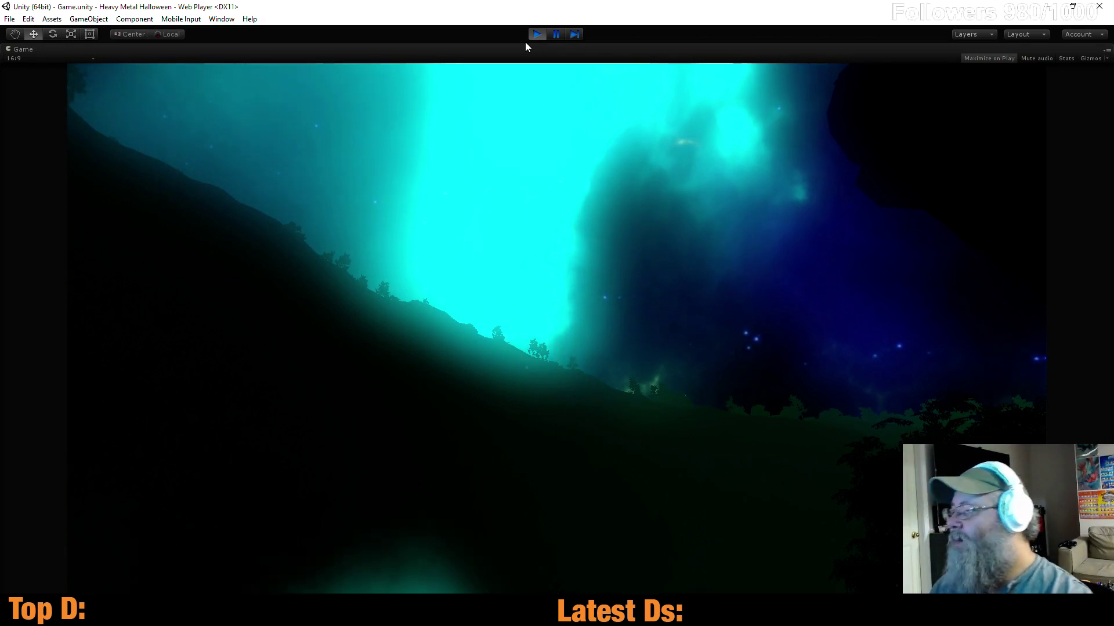
{"action": "left_click", "coordinate": [531, 36]}
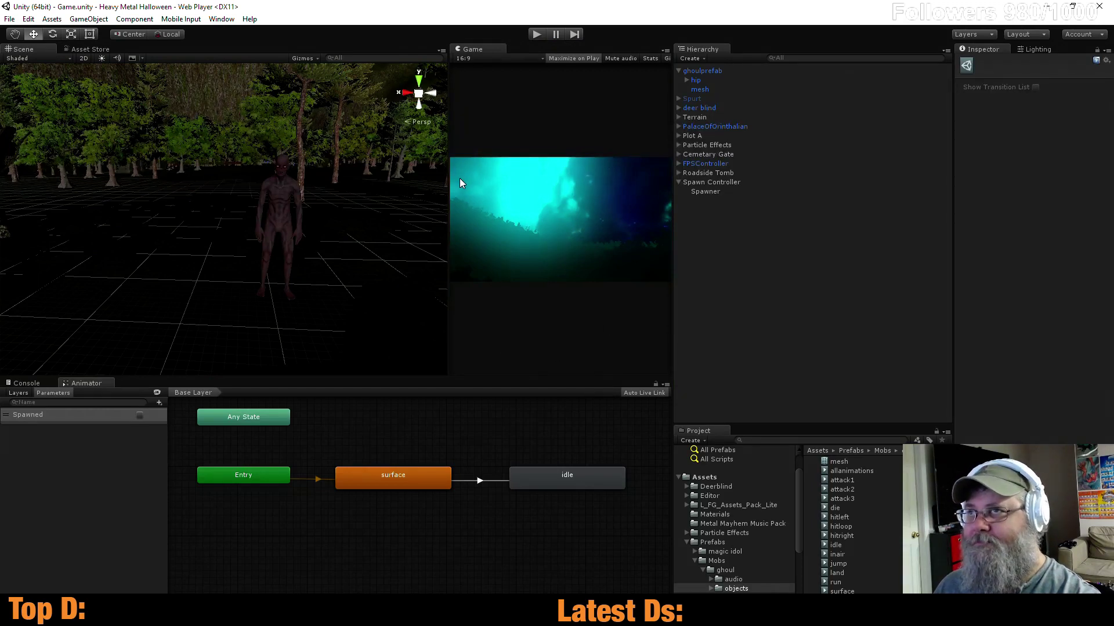
- Examine the spawnClip exceptions in the Console and check the Enemy Spawn script's Spawn Clip on the scene ghoulprefab
{"action": "left_click", "coordinate": [27, 384]}
{"action": "left_click", "coordinate": [166, 471]}
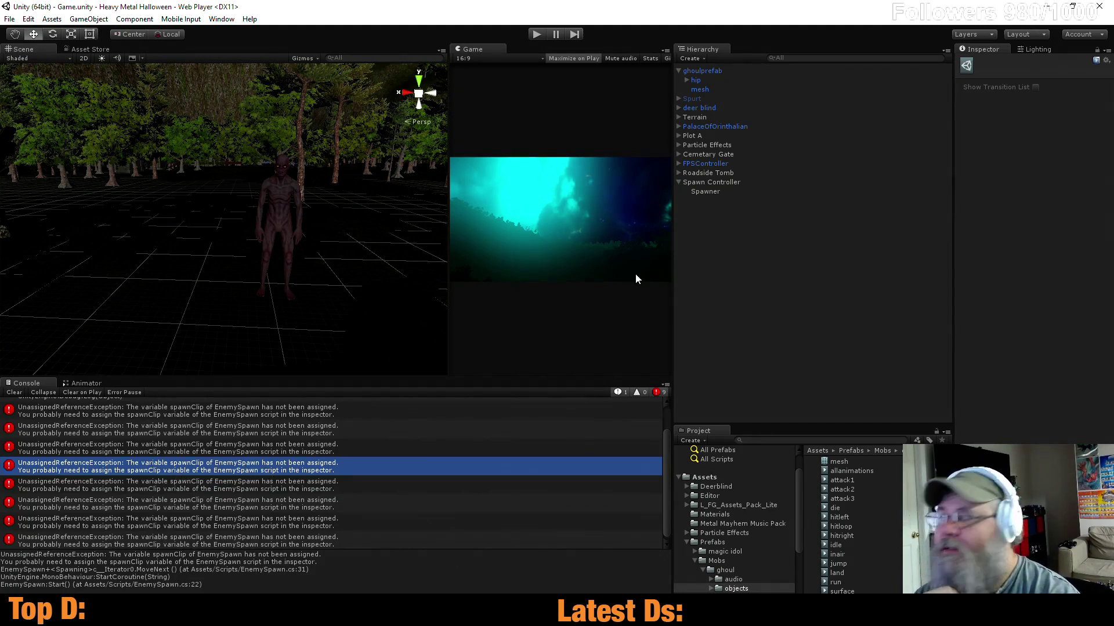
{"action": "left_click", "coordinate": [731, 70]}
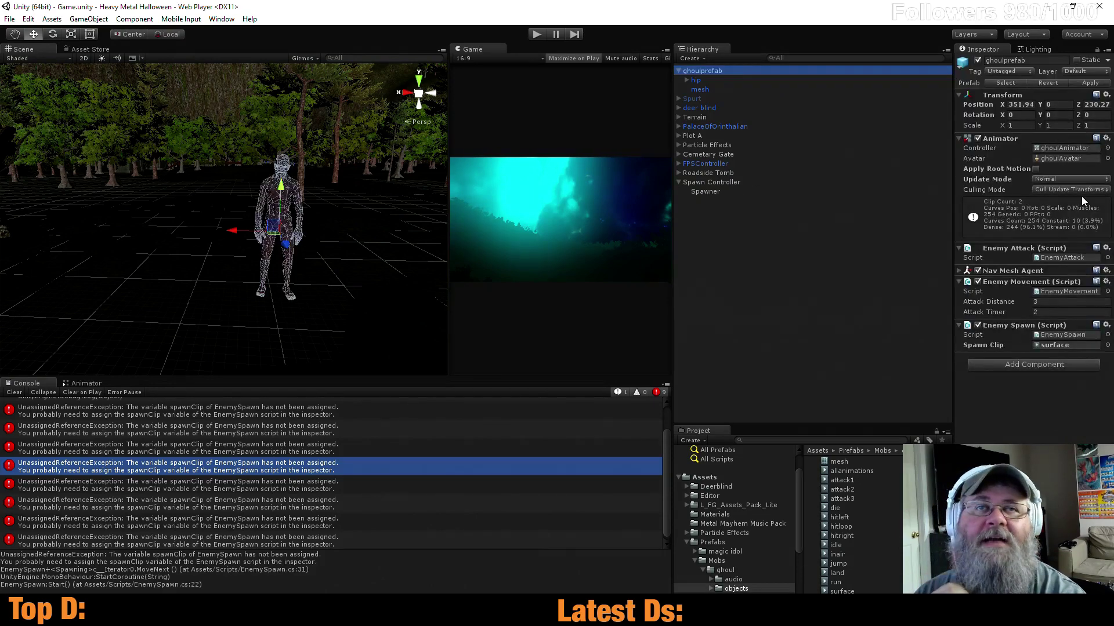